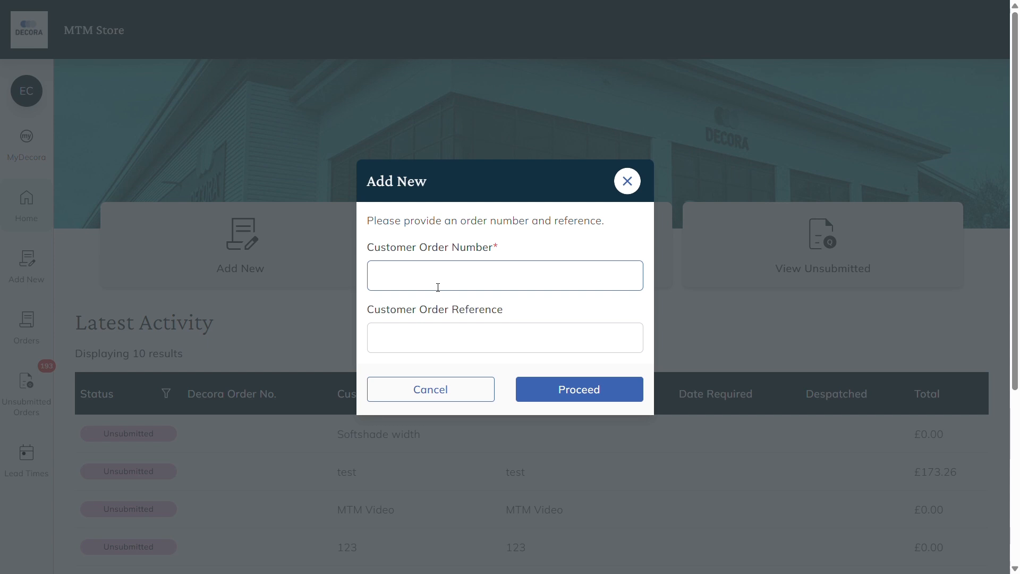
Step: Create a new order with the customer order number and the customer order reference MTM Video
click(437, 288)
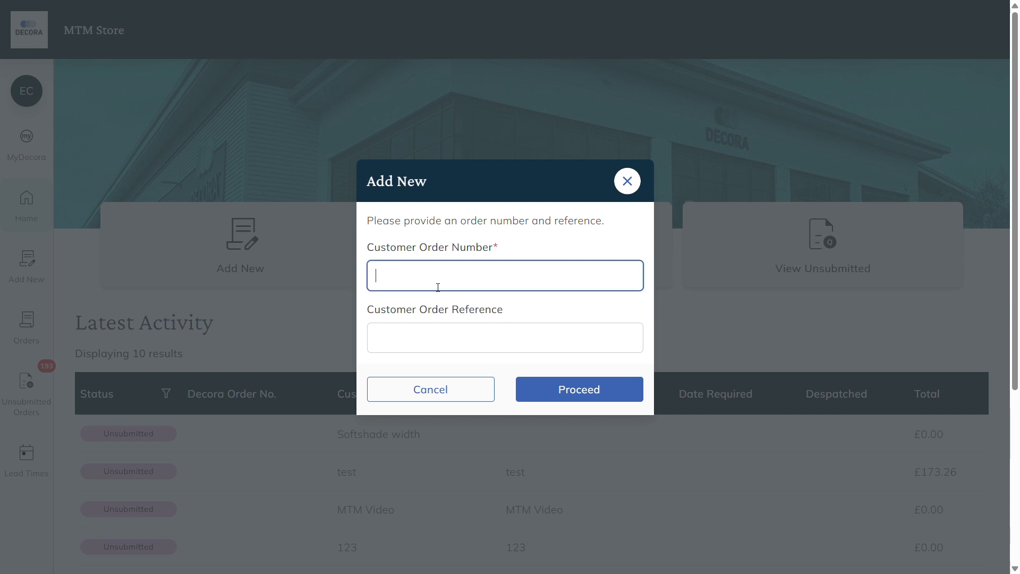
text(12345)
key(Tab)
text(MTM )
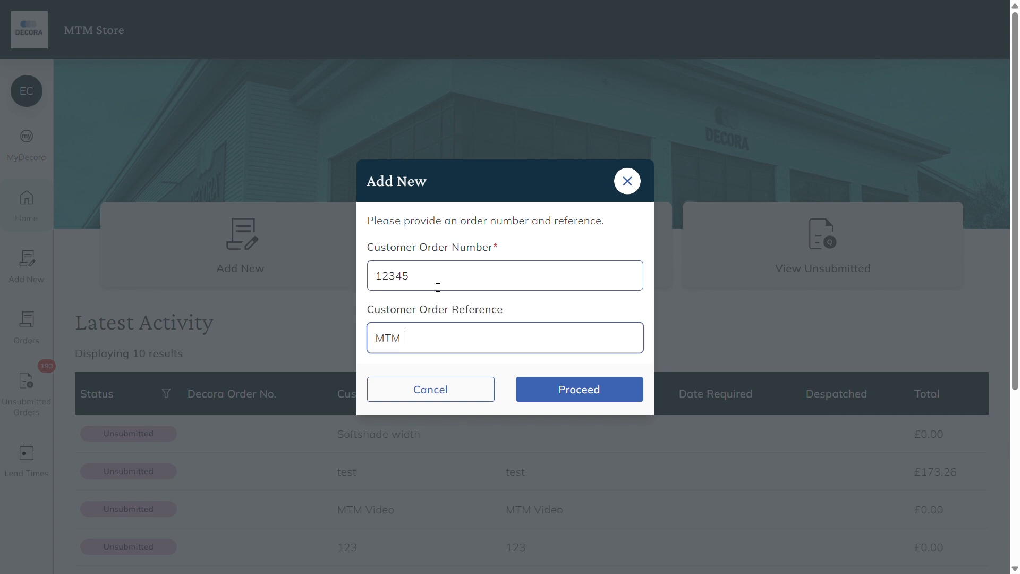
text(Video)
click(524, 389)
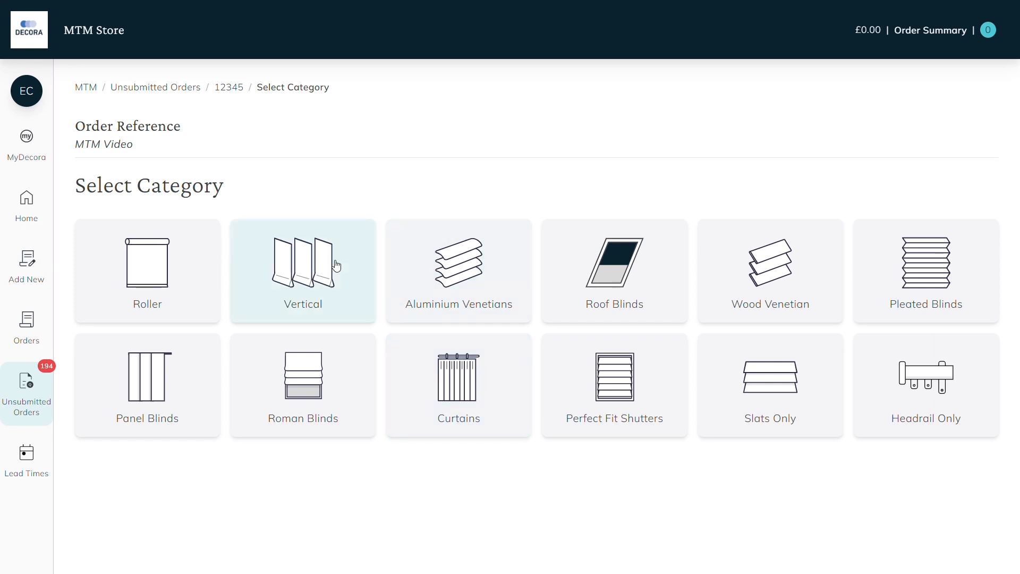
Step: Choose the Roller category and set the blind type to Cruze Fascia Roller
click(198, 243)
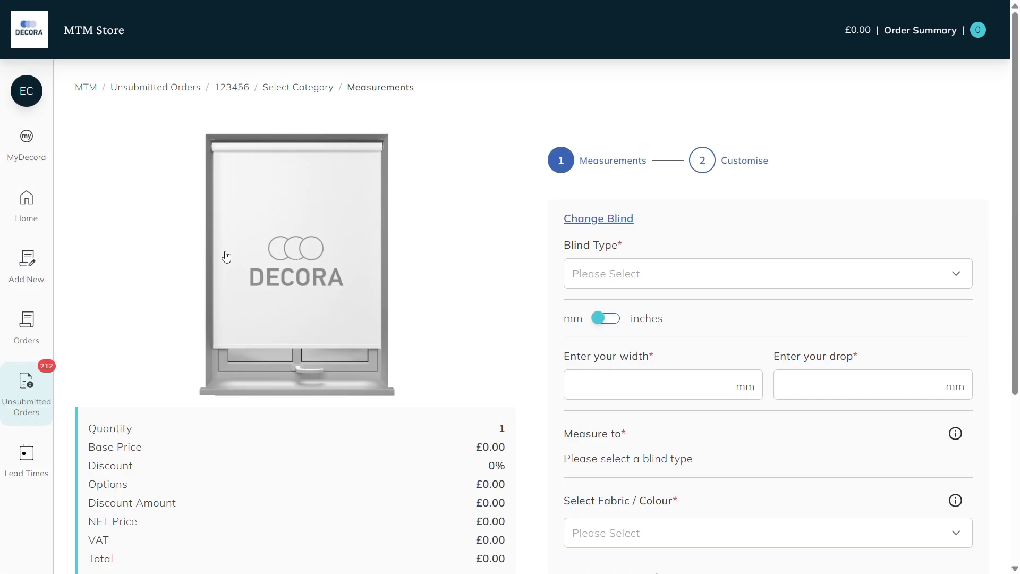
click(597, 282)
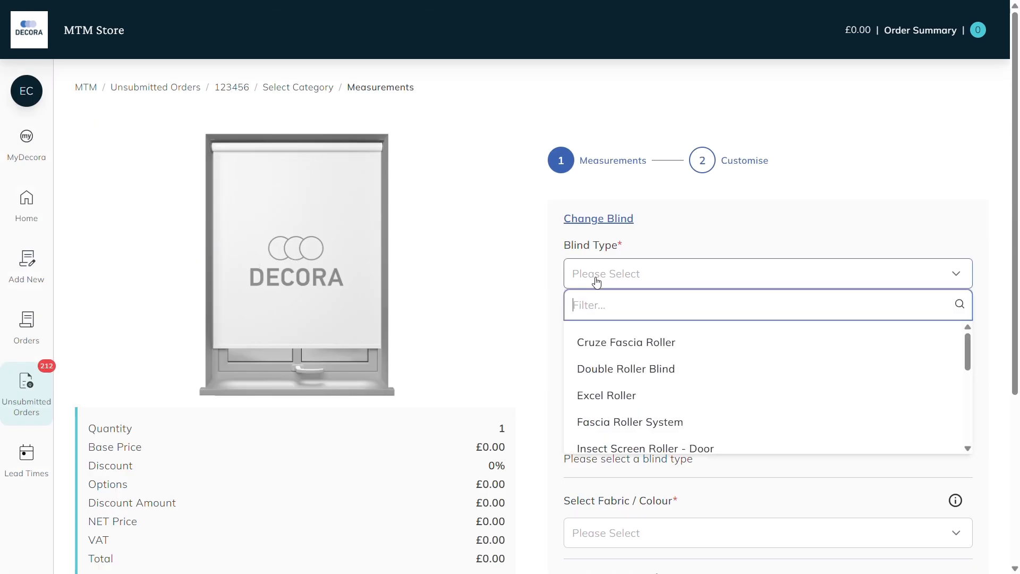
scroll(659, 359, down, 5)
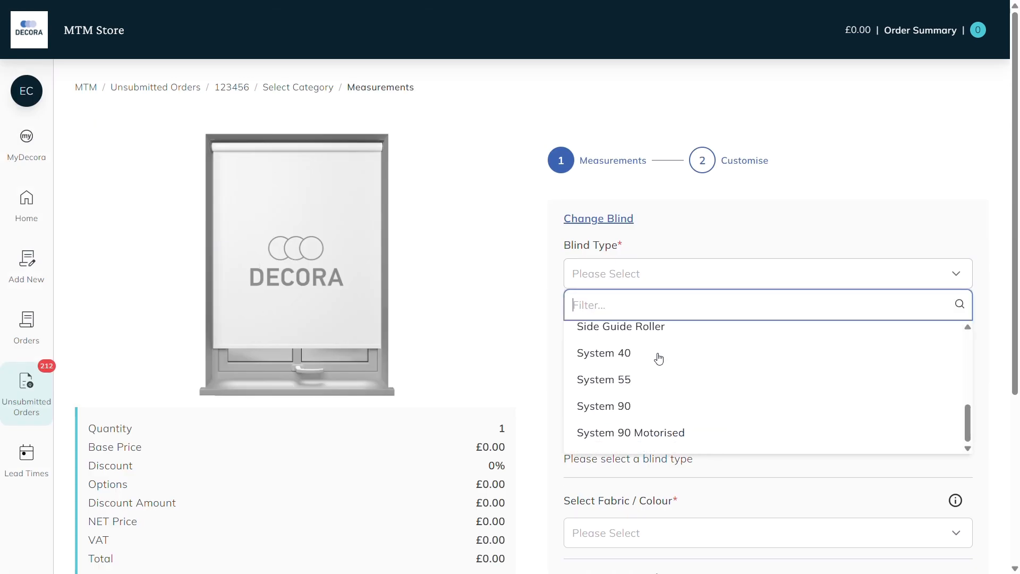
scroll(659, 360, up, 5)
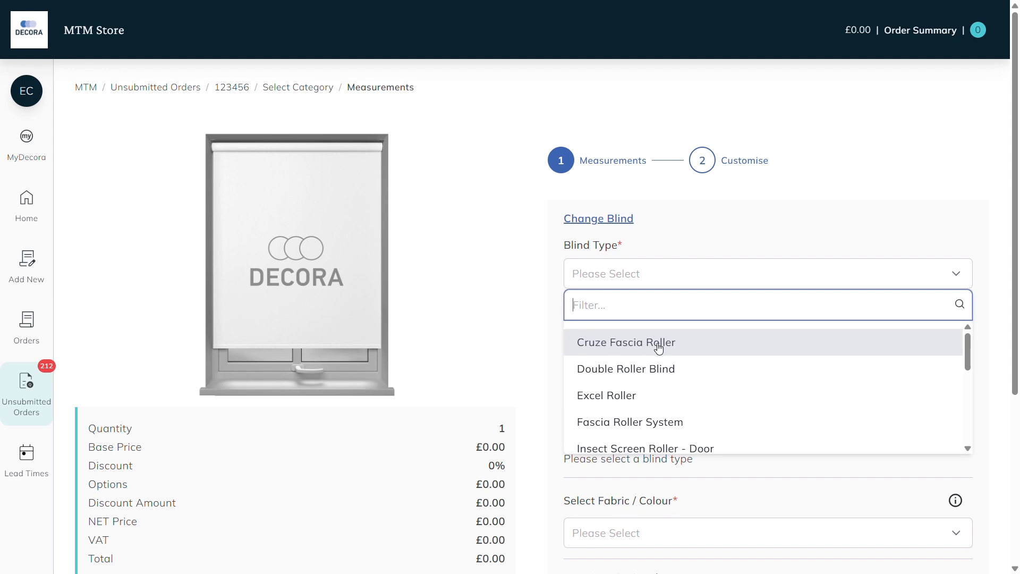
click(658, 347)
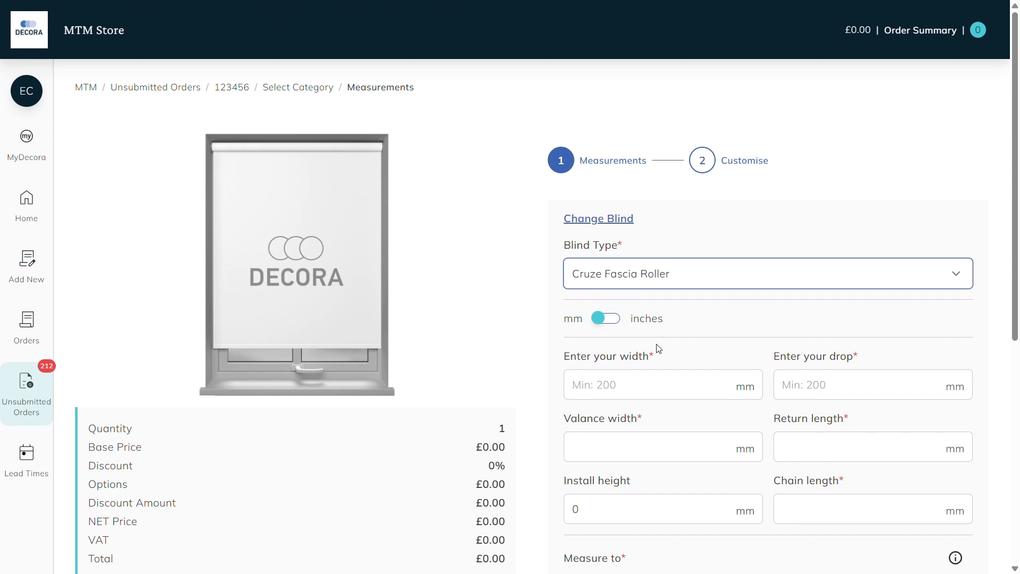
Step: View the specifications and fitting instructions for the Cruze Fascia Roller in MyDecora
scroll(470, 431, down, 7)
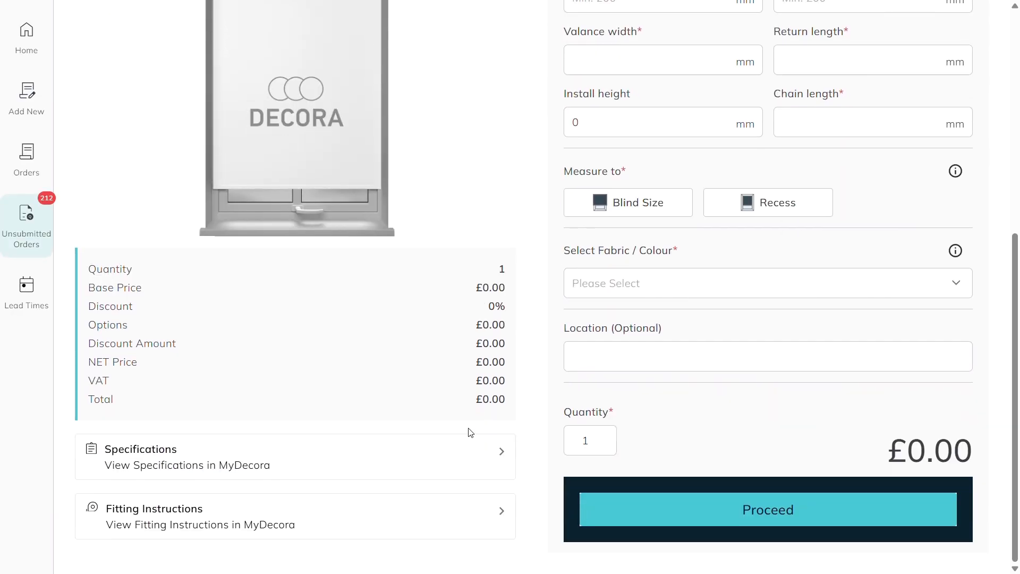
click(292, 457)
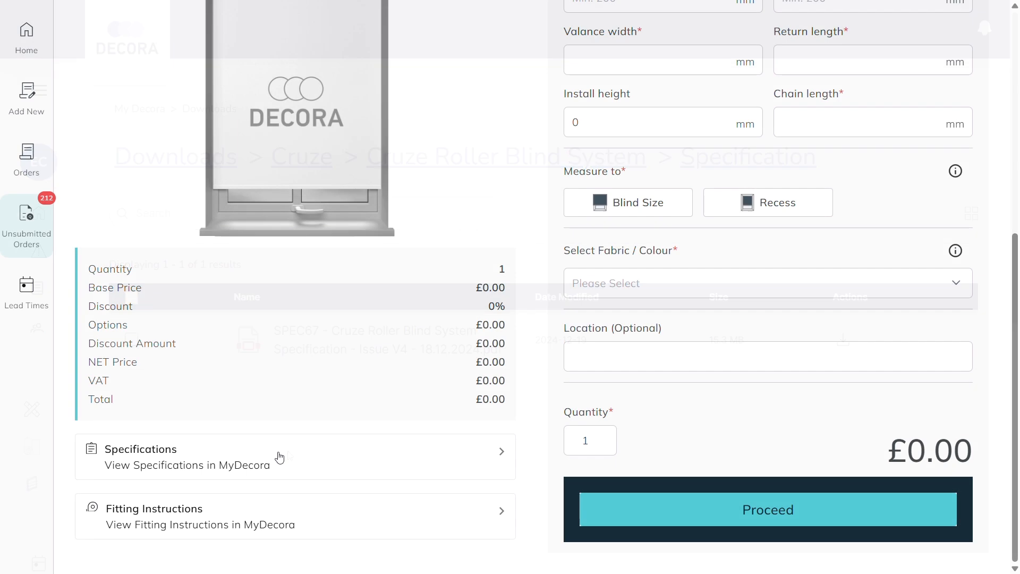
click(314, 511)
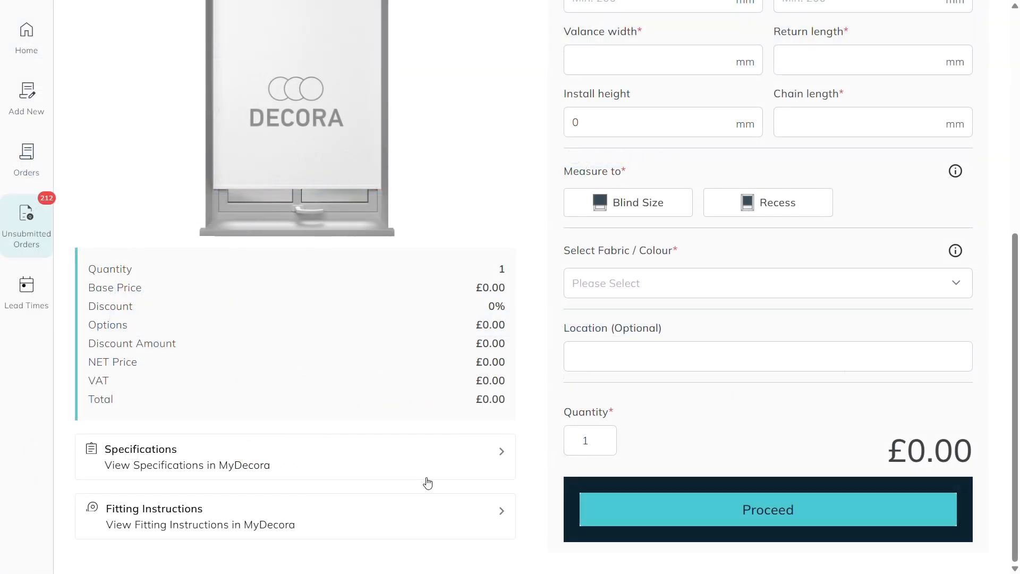
scroll(603, 396, up, 7)
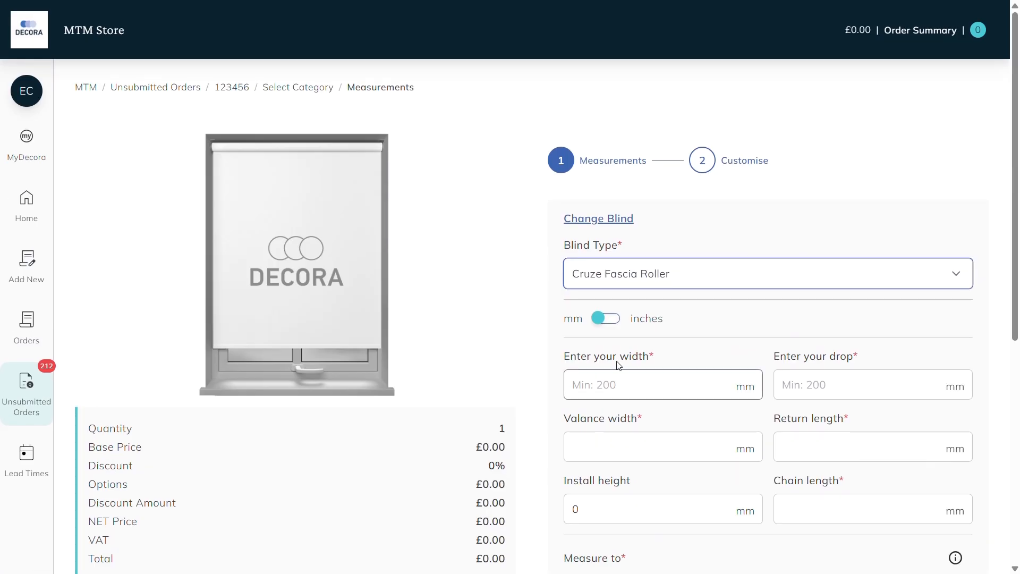
Step: Enter a blind width of 1000 and a drop of 1500, with millimetres as the unit
click(611, 319)
click(612, 320)
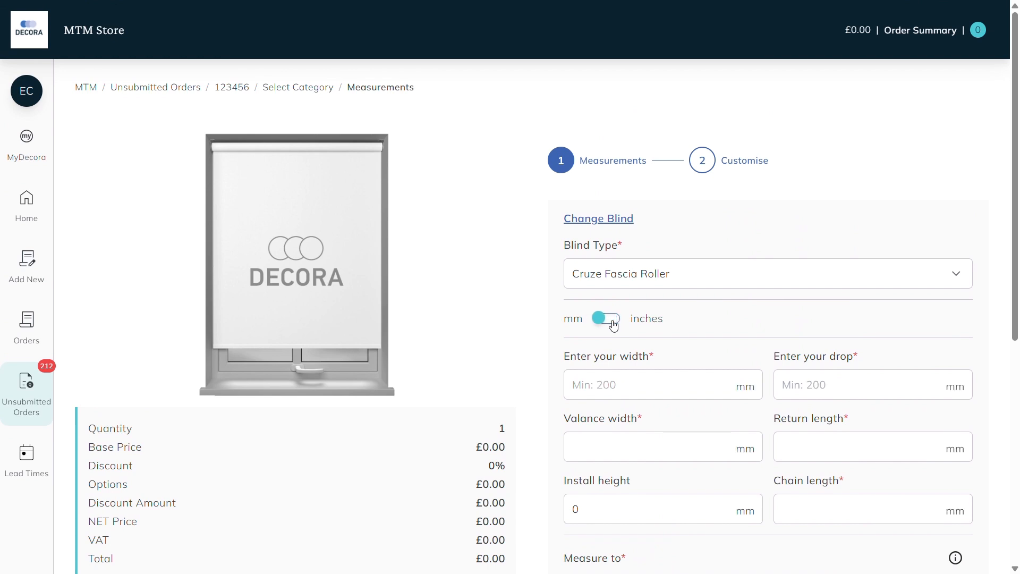
click(628, 387)
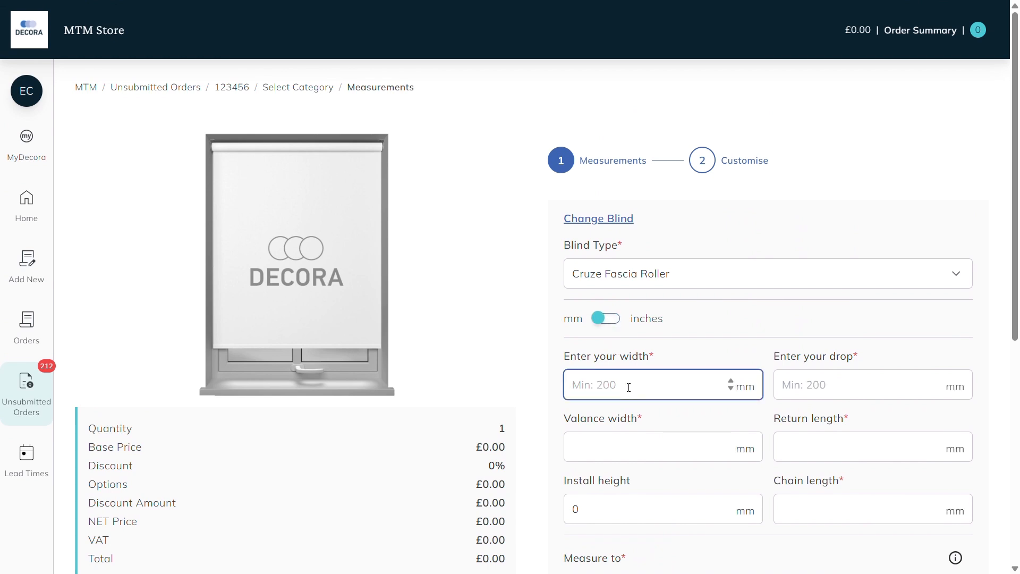
text(1000)
key(Tab)
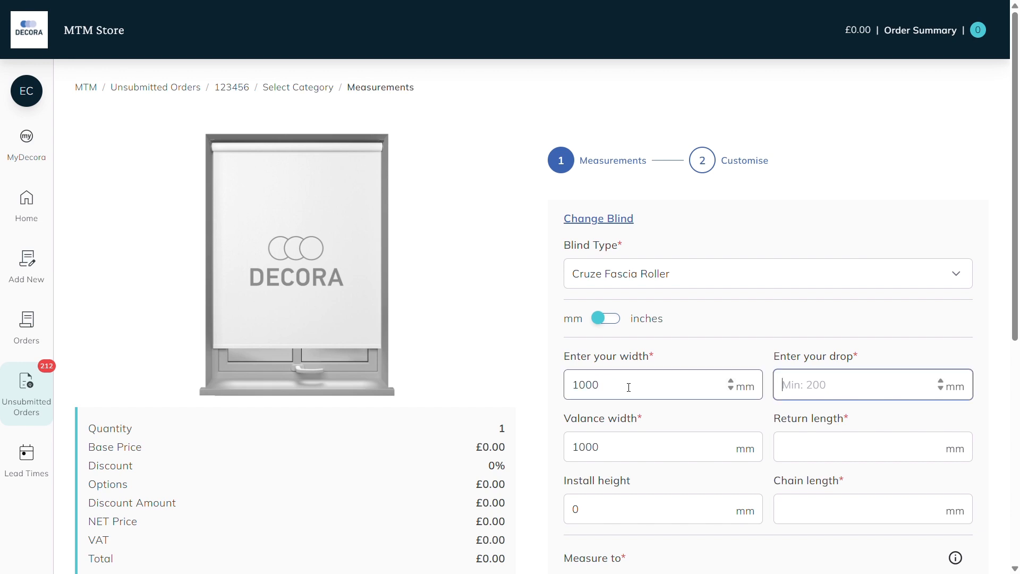
text(1500)
Step: View the Measure to information and choose Recess as the measurement basis
scroll(628, 387, down, 4)
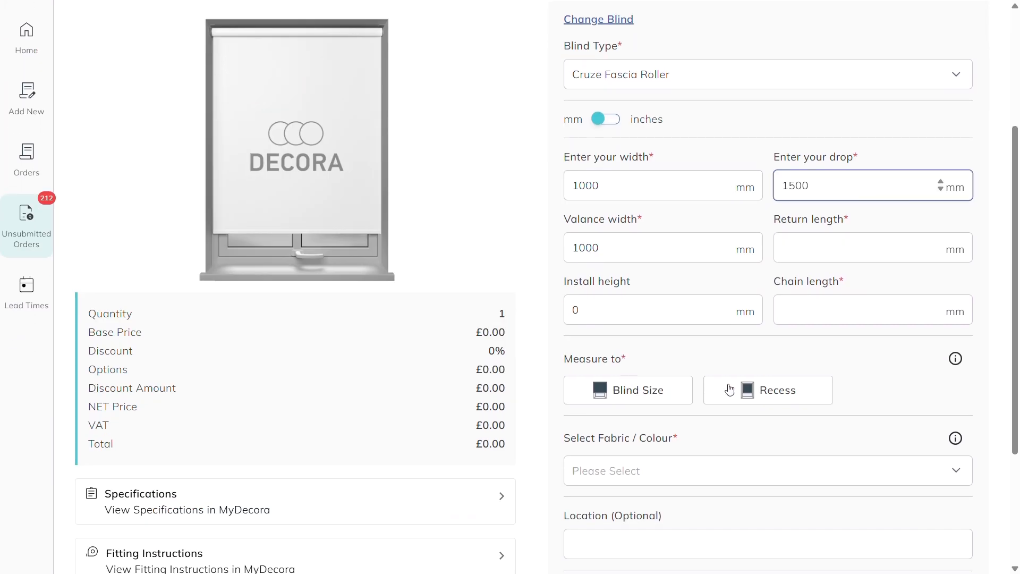
click(956, 361)
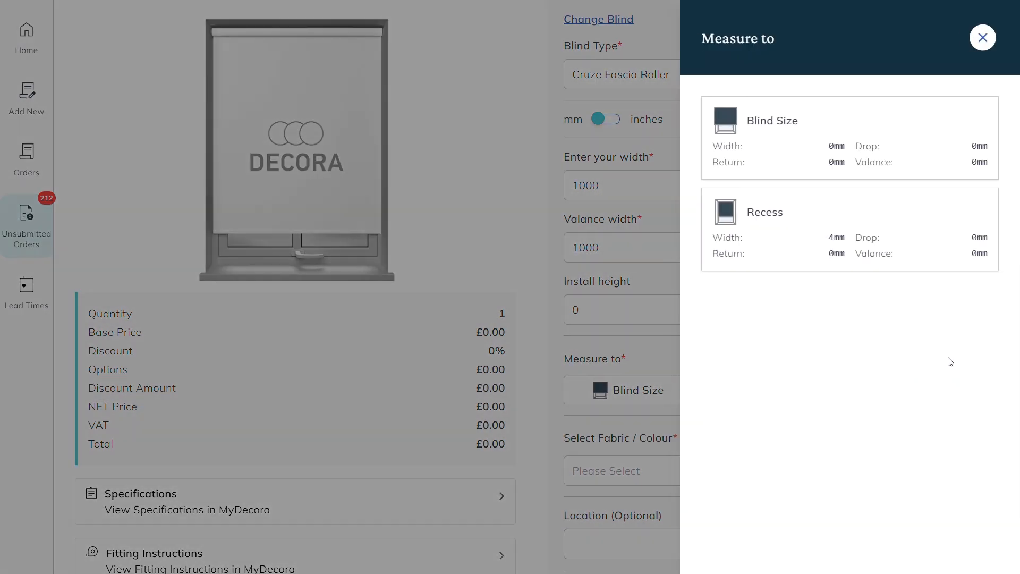
click(652, 209)
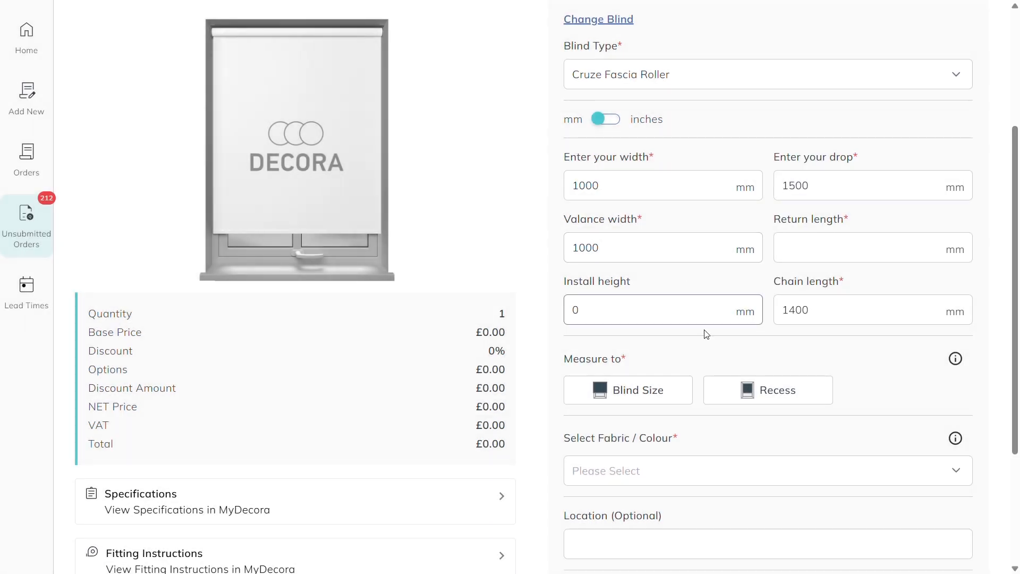
click(722, 402)
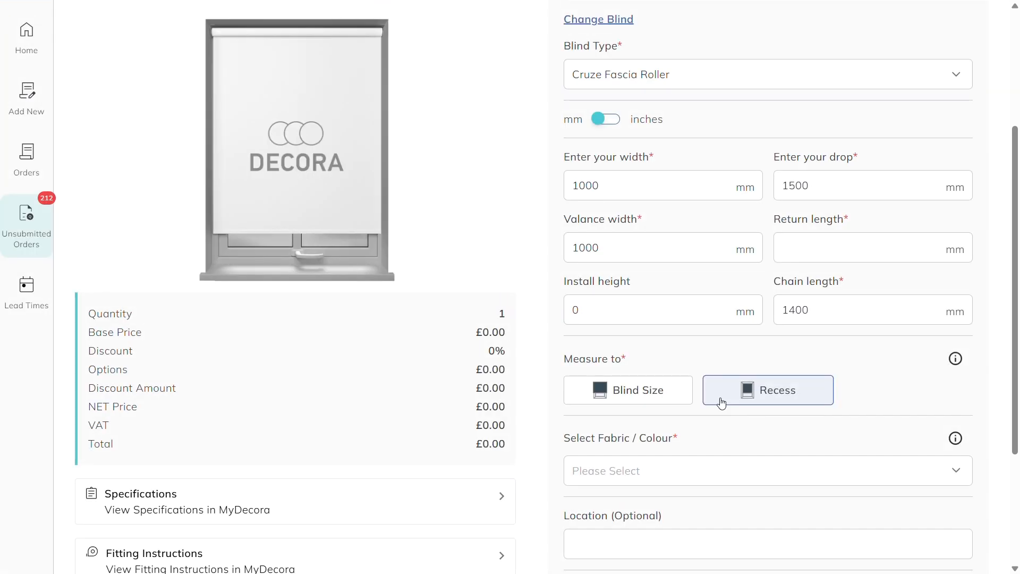
Step: Filter the fabrics for boheme and select Boheme Summer 1.83mt Roller as the fabric and colour
scroll(722, 402, down, 4)
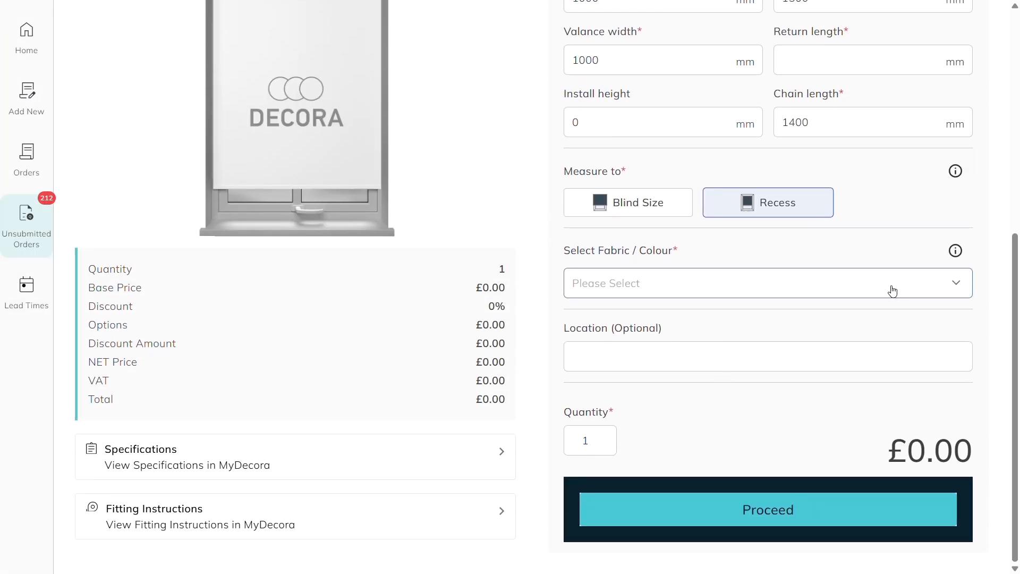
click(954, 282)
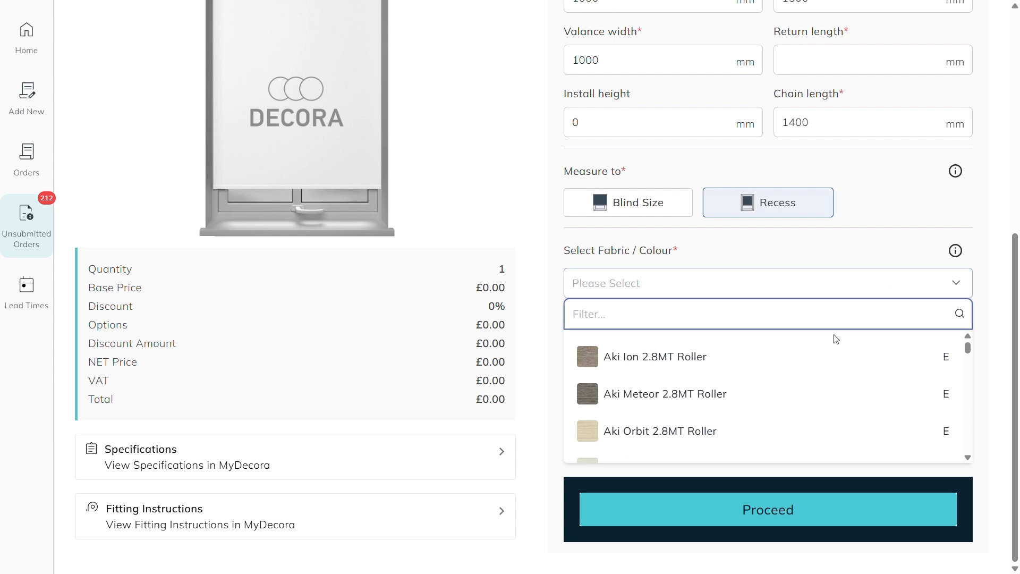
scroll(817, 358, down, 4)
scroll(818, 359, down, 8)
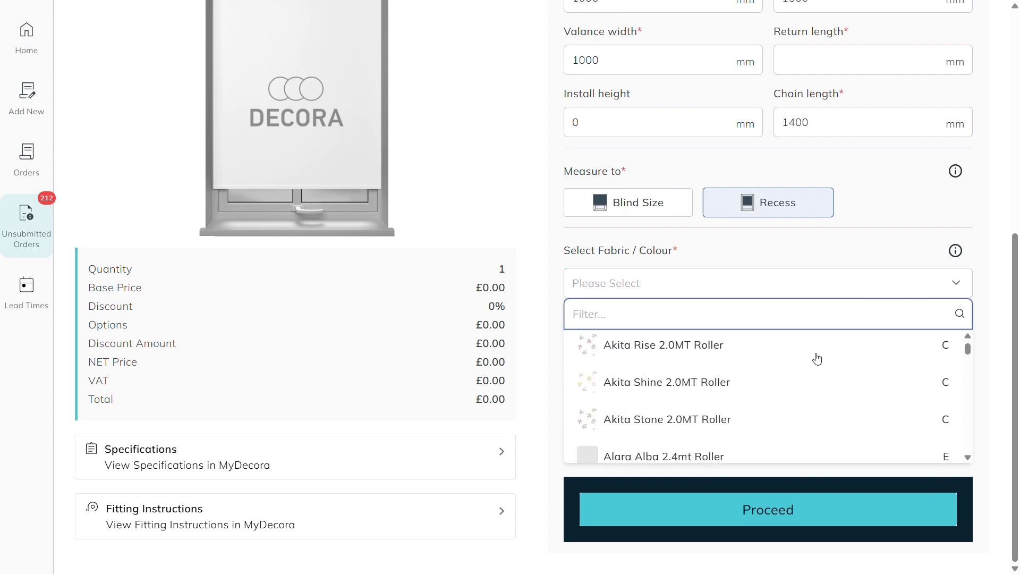
scroll(815, 359, down, 12)
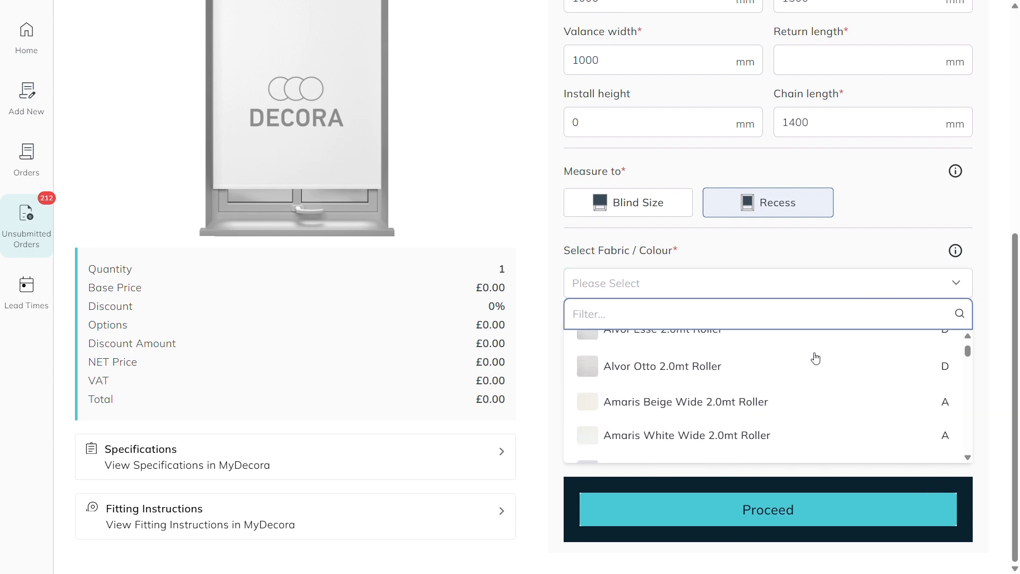
scroll(815, 358, up, 20)
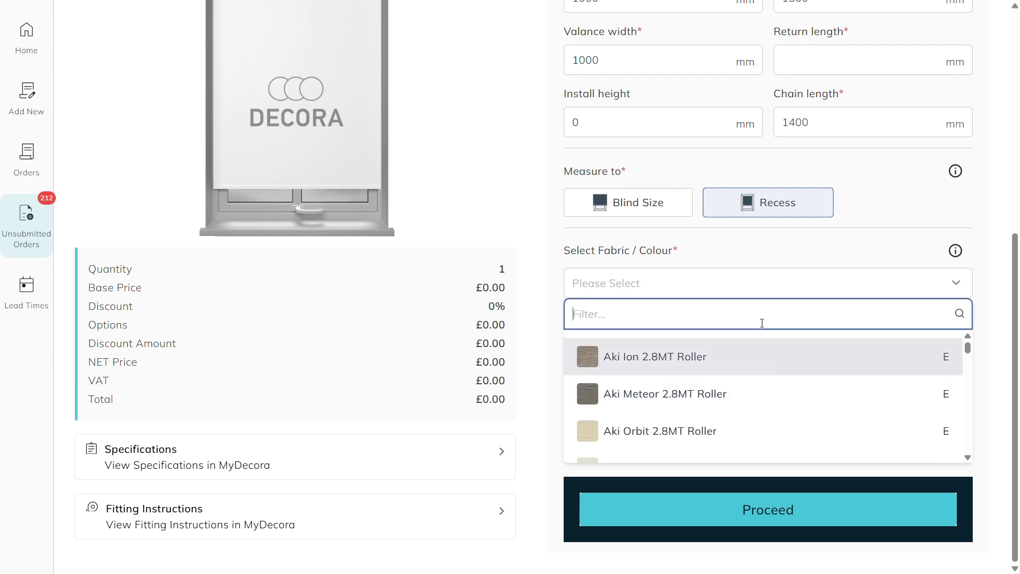
text(boheme)
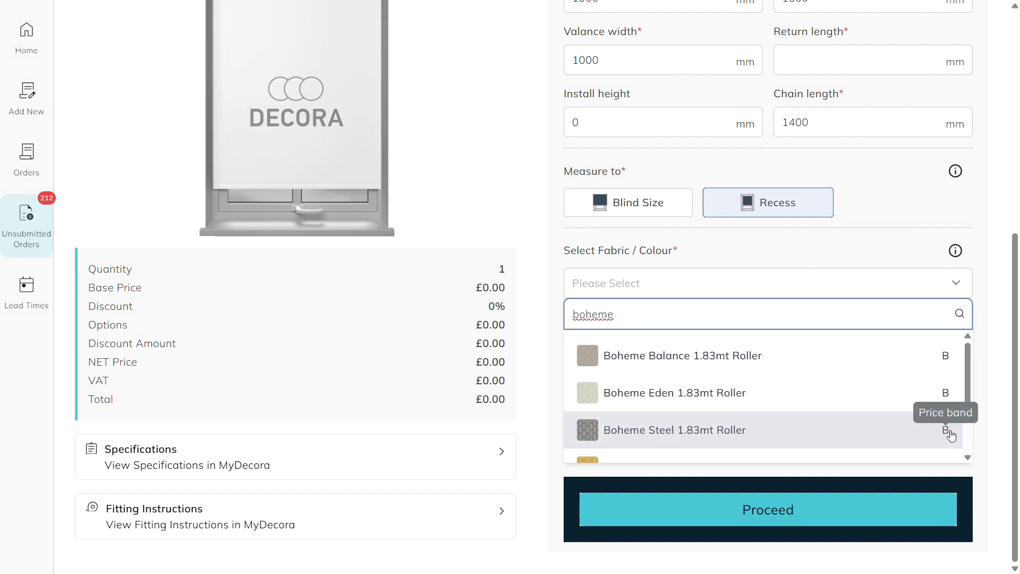
scroll(951, 433, down, 2)
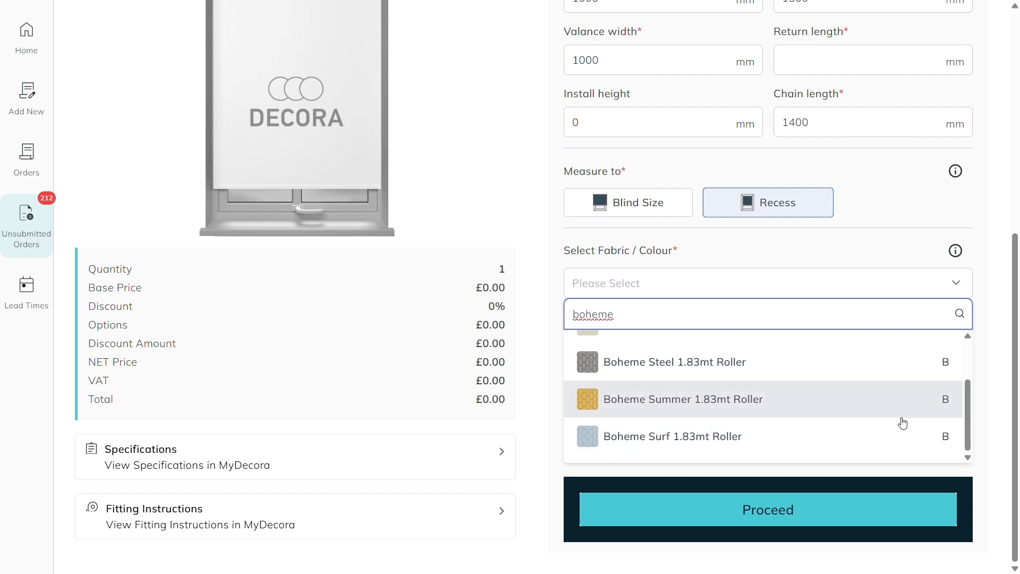
click(840, 405)
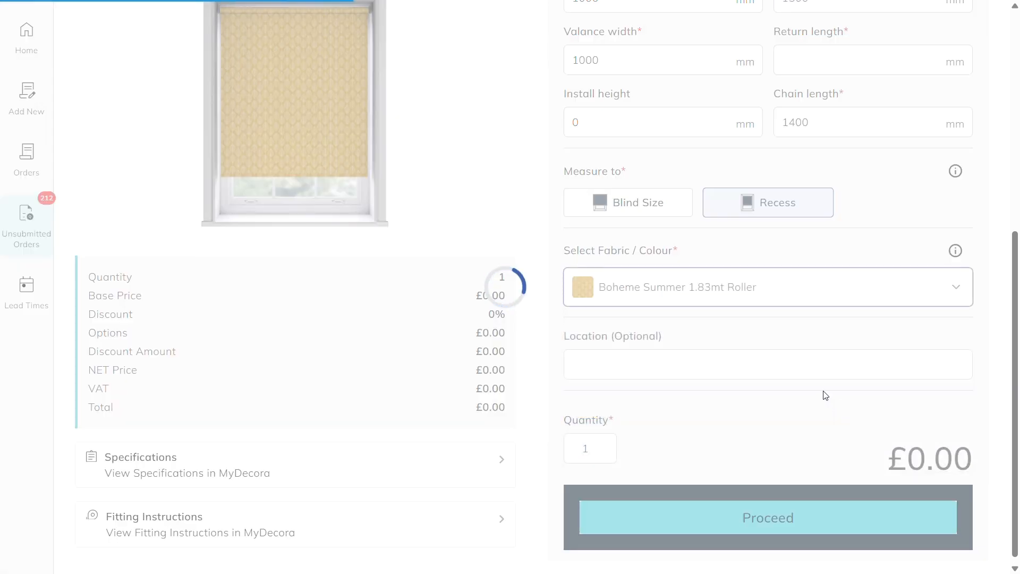
Step: Review the blind's preview and pricing, and set its location to Living Room
scroll(409, 302, up, 4)
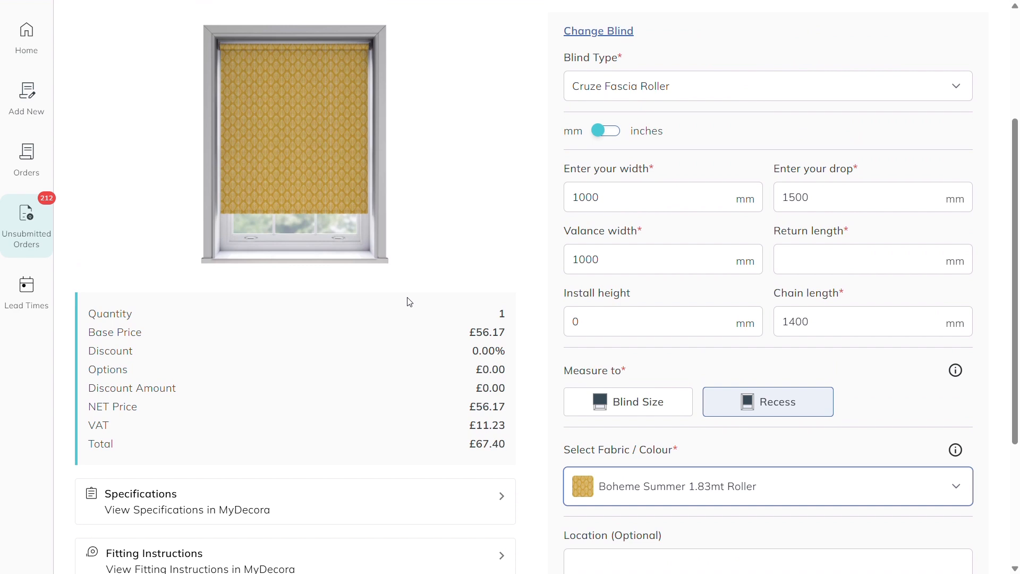
scroll(662, 376, down, 4)
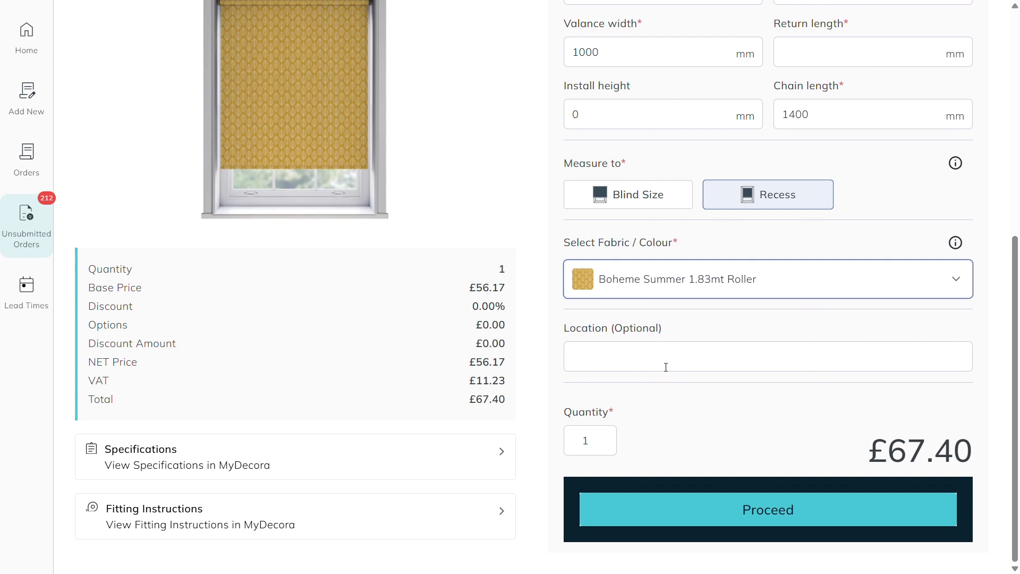
click(666, 367)
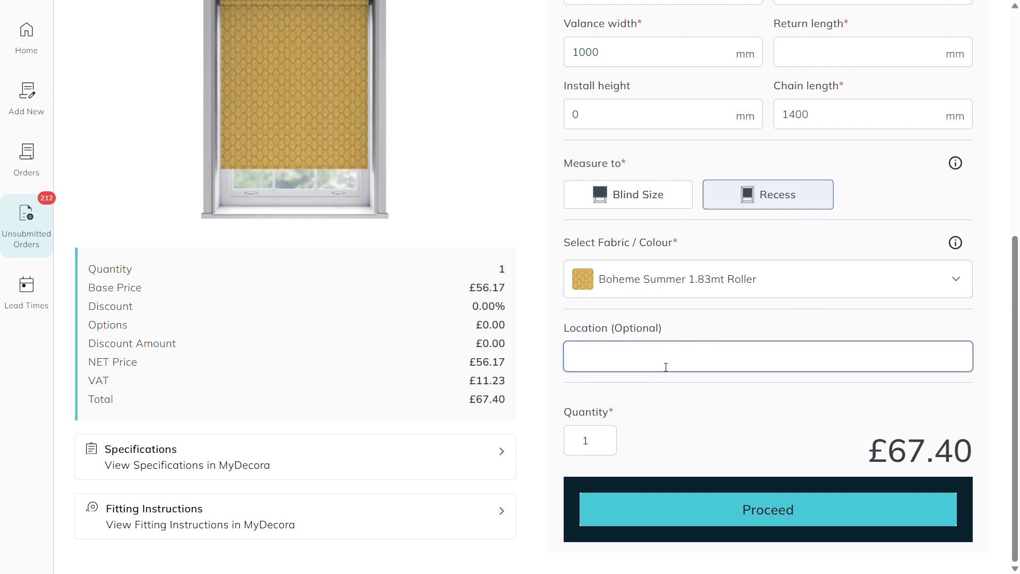
text(Liv)
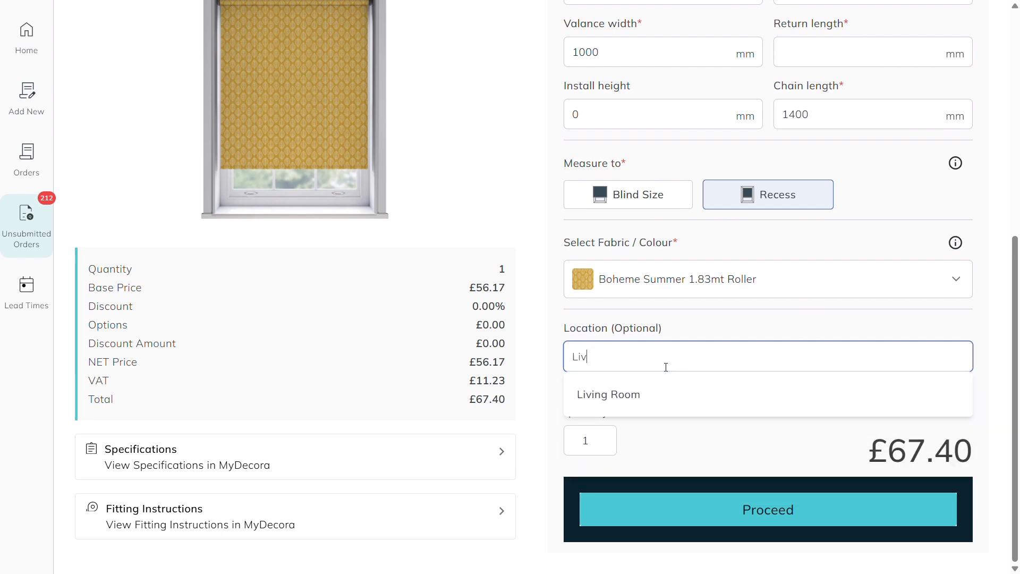
text(ing Room)
click(654, 392)
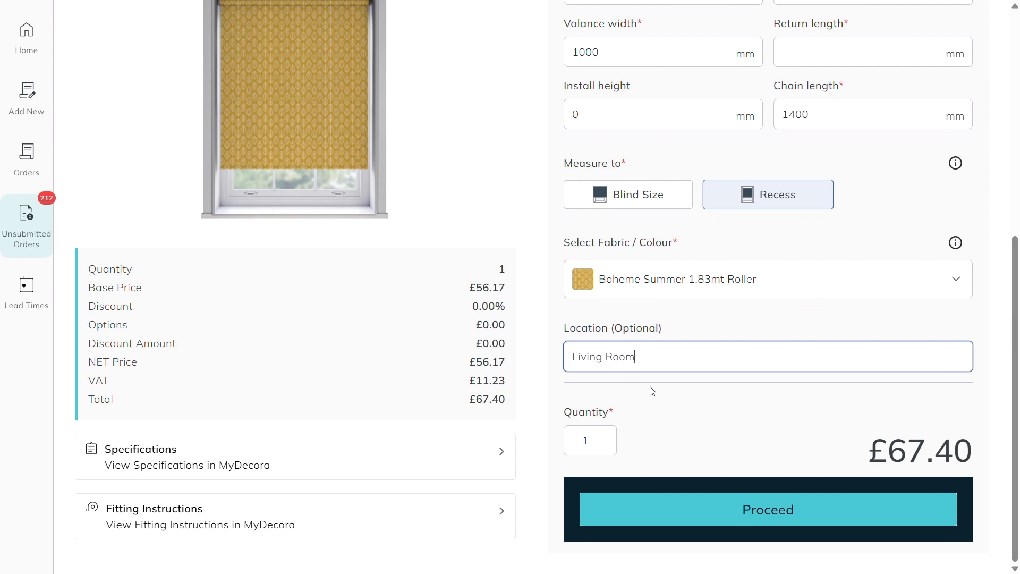
Step: Try a quantity of 2, restore it to 1 and continue to the Customise stage
click(604, 437)
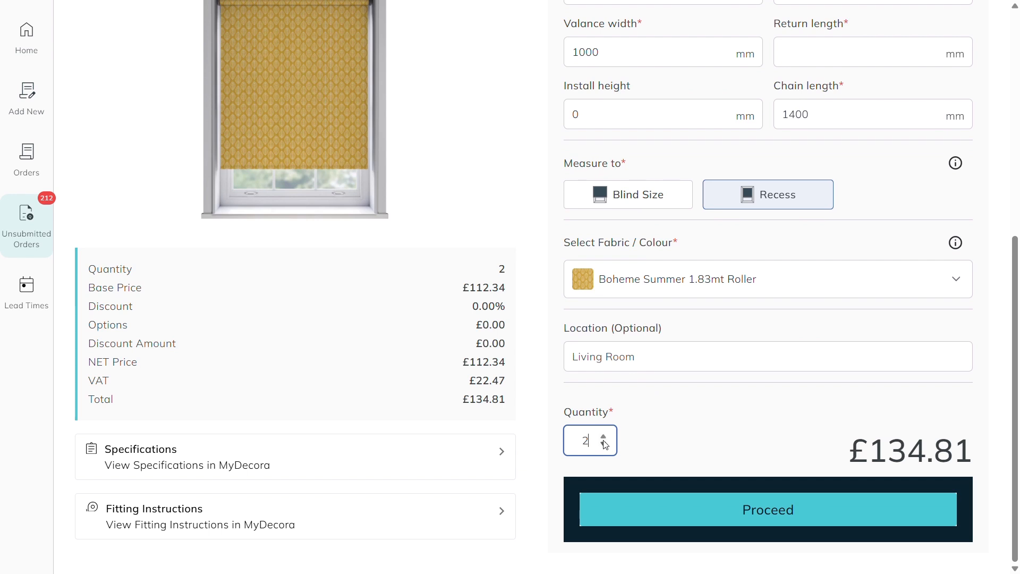
click(603, 444)
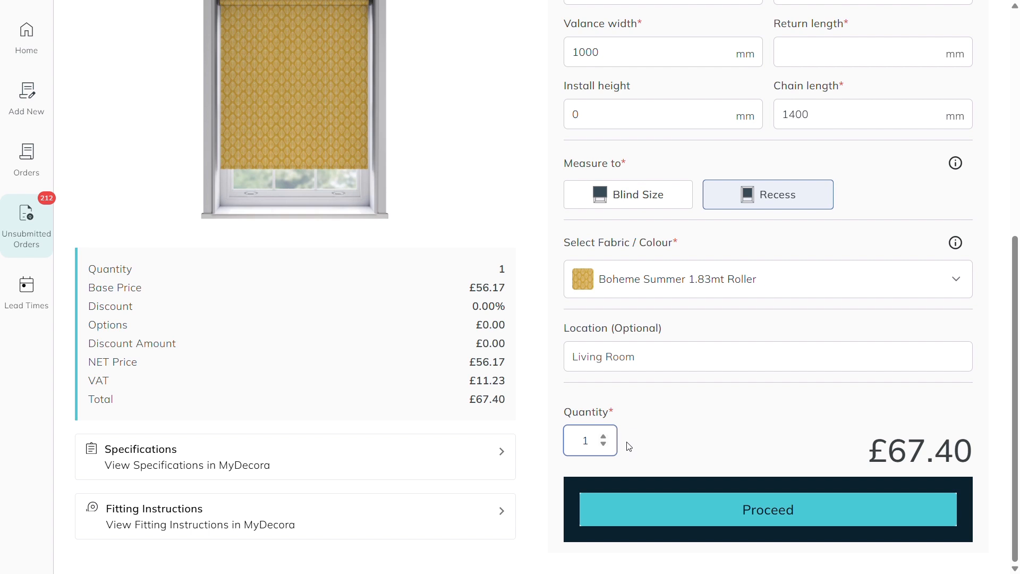
click(659, 508)
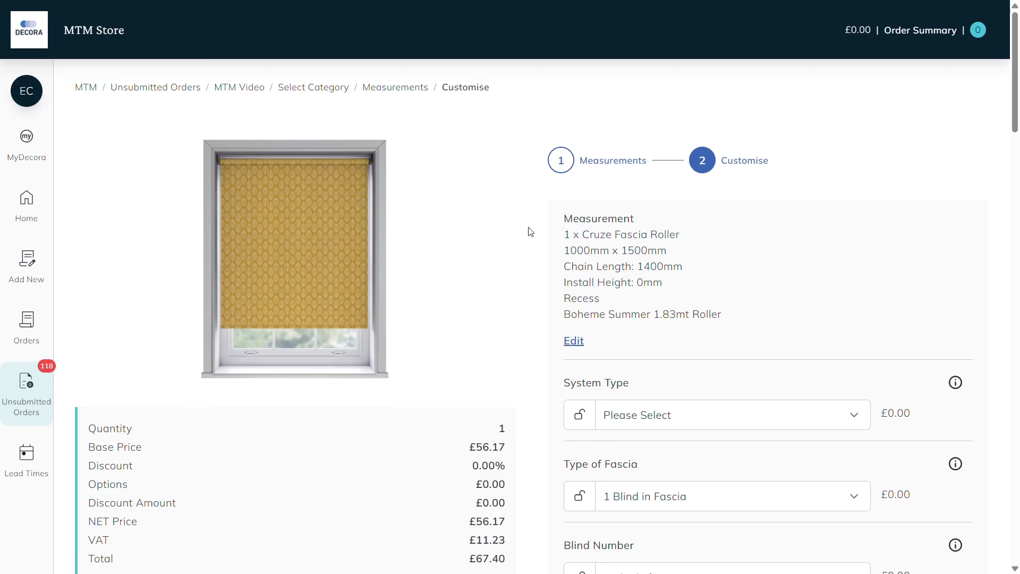
Step: Set the System Type to Cruze 70mm Closed Fascia with Insert - Anthracite and lock the Type of Fascia option
click(826, 415)
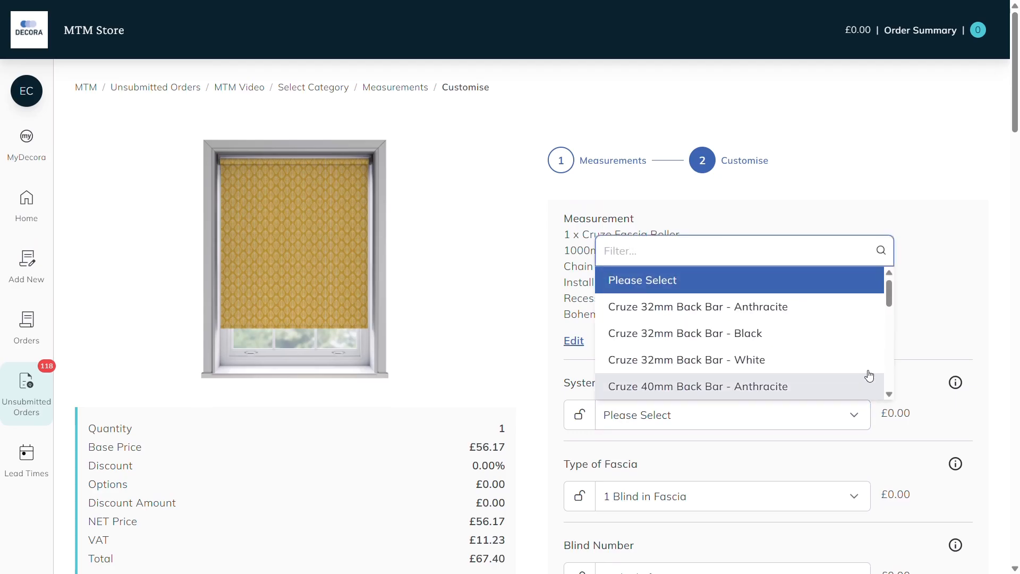
drag(889, 296, 897, 391)
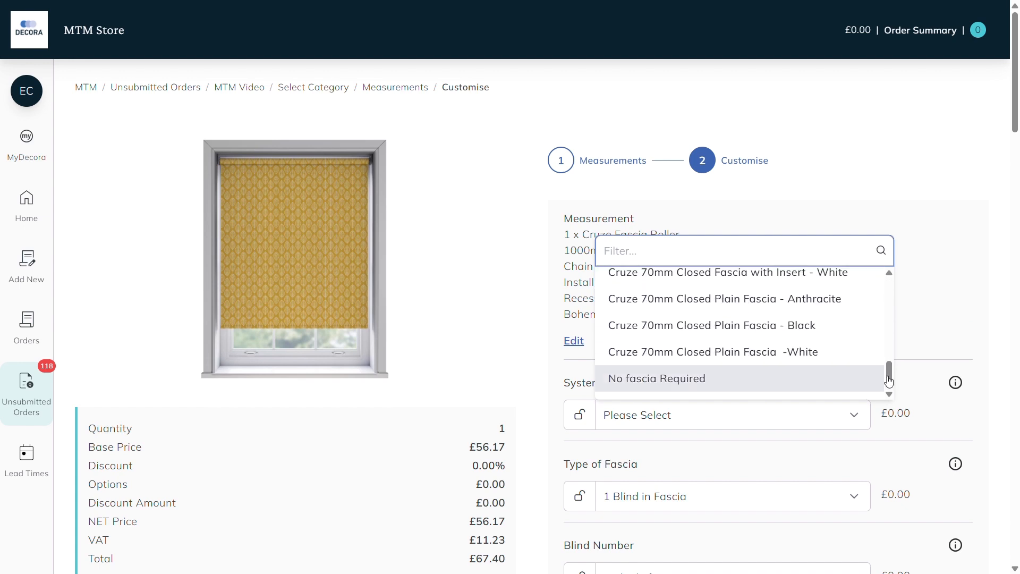
scroll(844, 336, up, 2)
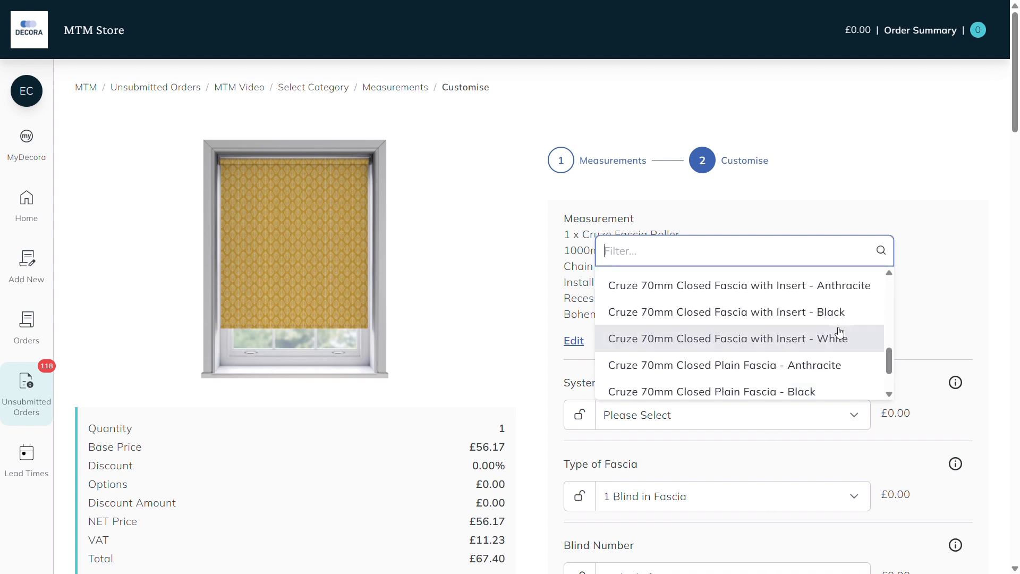
click(805, 293)
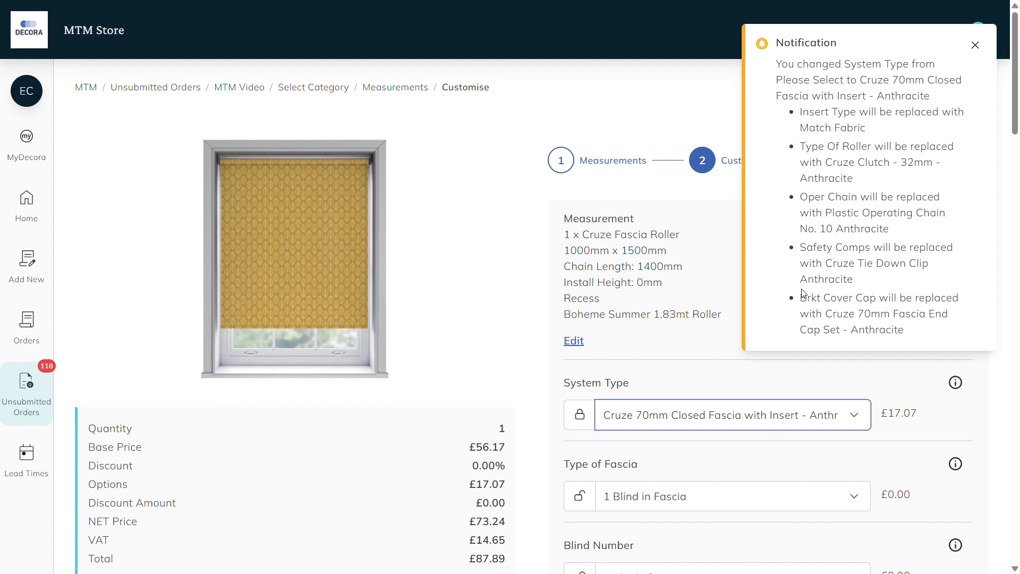
scroll(803, 293, down, 3)
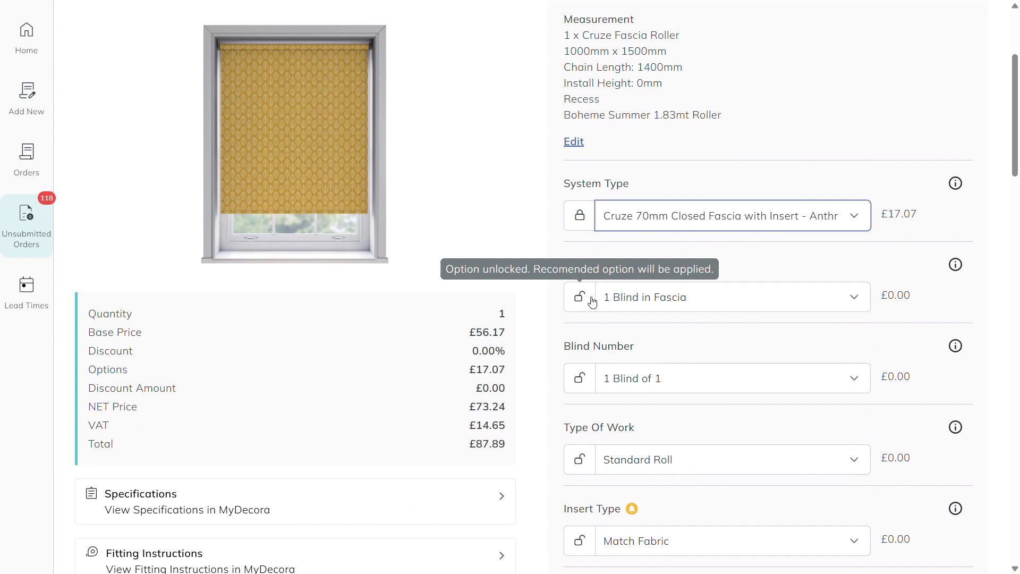
click(593, 302)
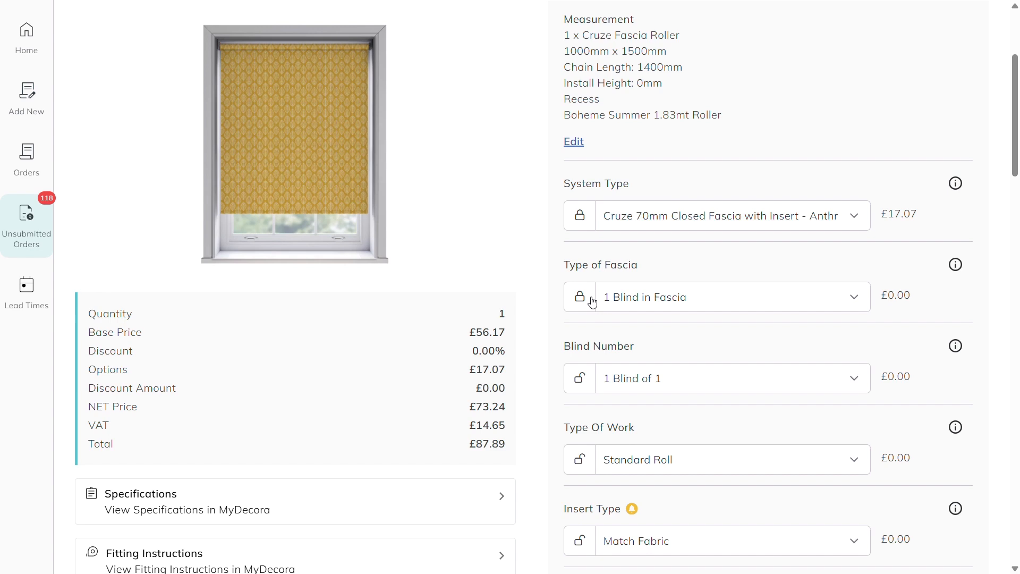
Step: Review the remaining blind options, and expand and collapse the special instructions field
scroll(593, 303, down, 14)
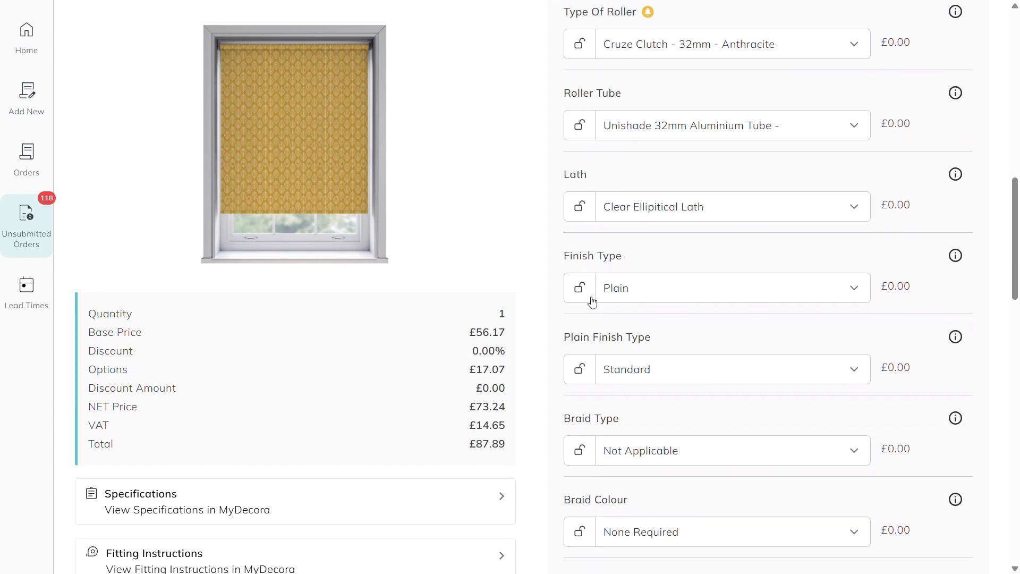
scroll(593, 303, down, 15)
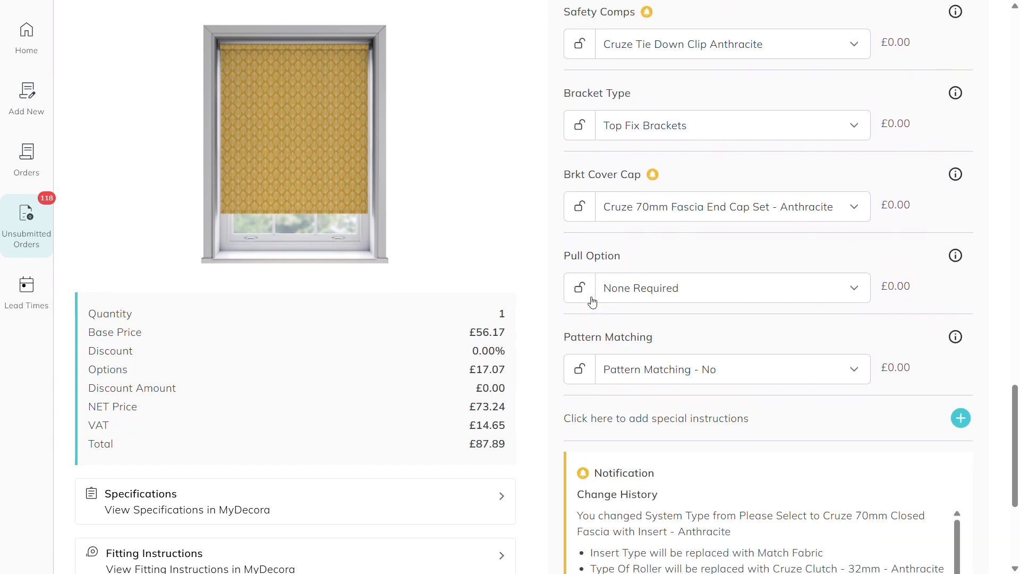
scroll(593, 303, down, 2)
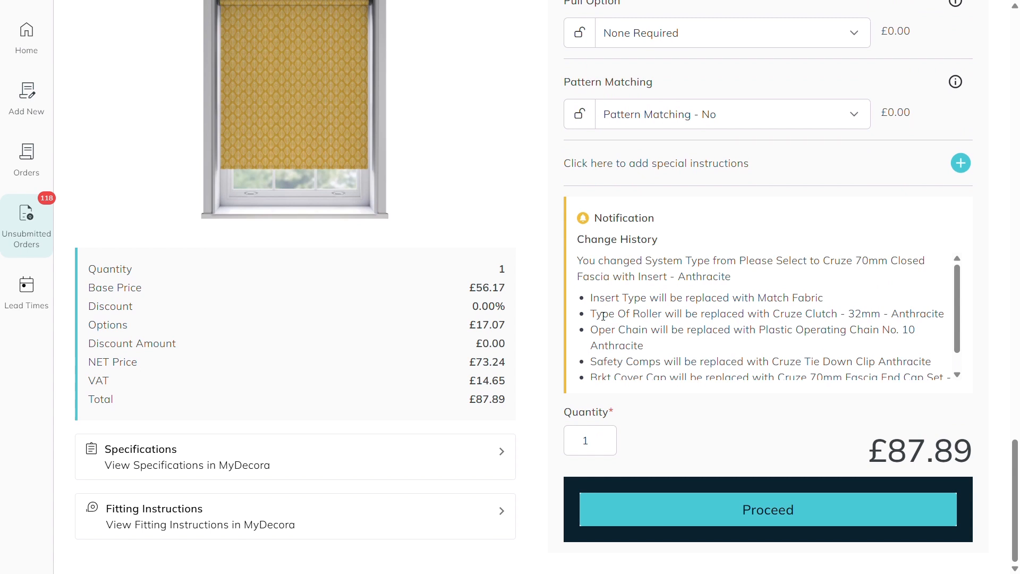
click(967, 164)
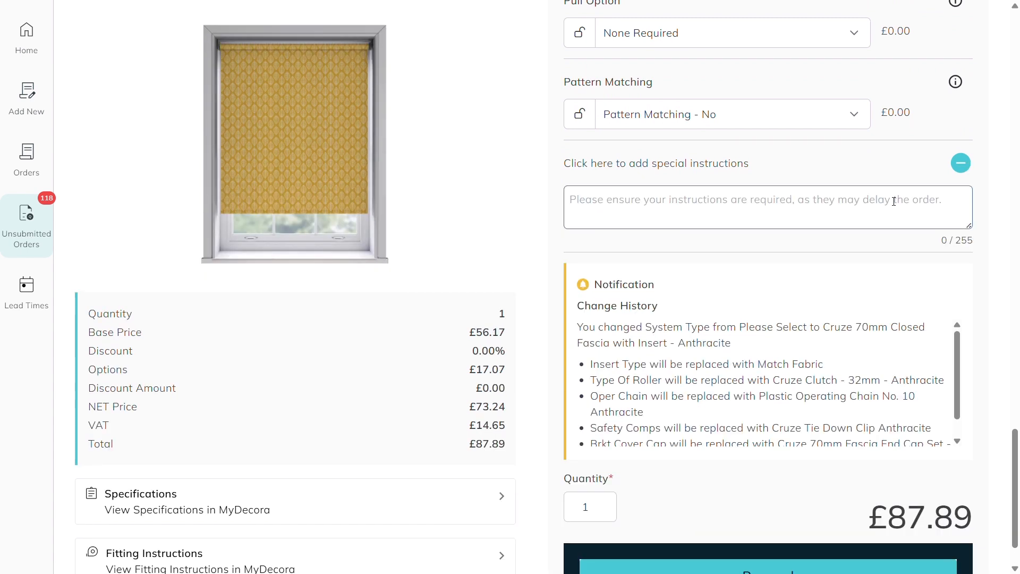
click(968, 166)
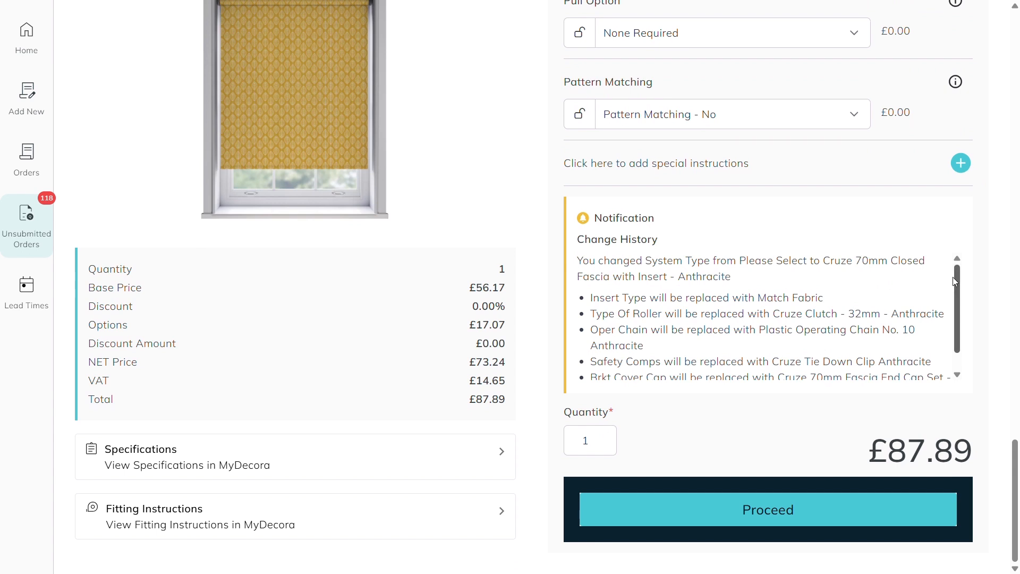
Step: Review the Change History and the customised options, and proceed to add the blind to the order
scroll(960, 293, down, 1)
scroll(961, 290, up, 1)
drag(1015, 465, 1003, 206)
scroll(1003, 206, up, 15)
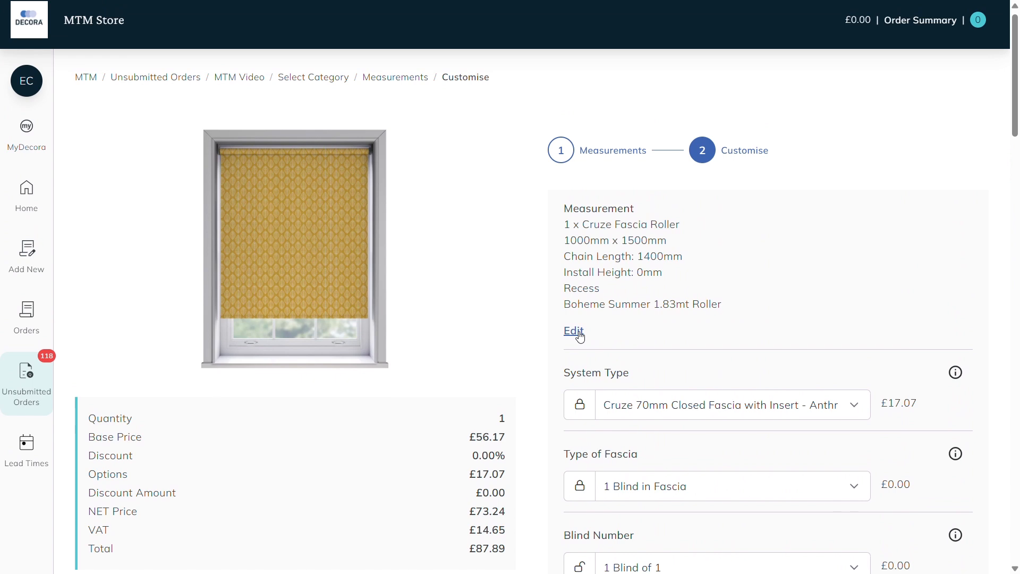
scroll(991, 358, down, 20)
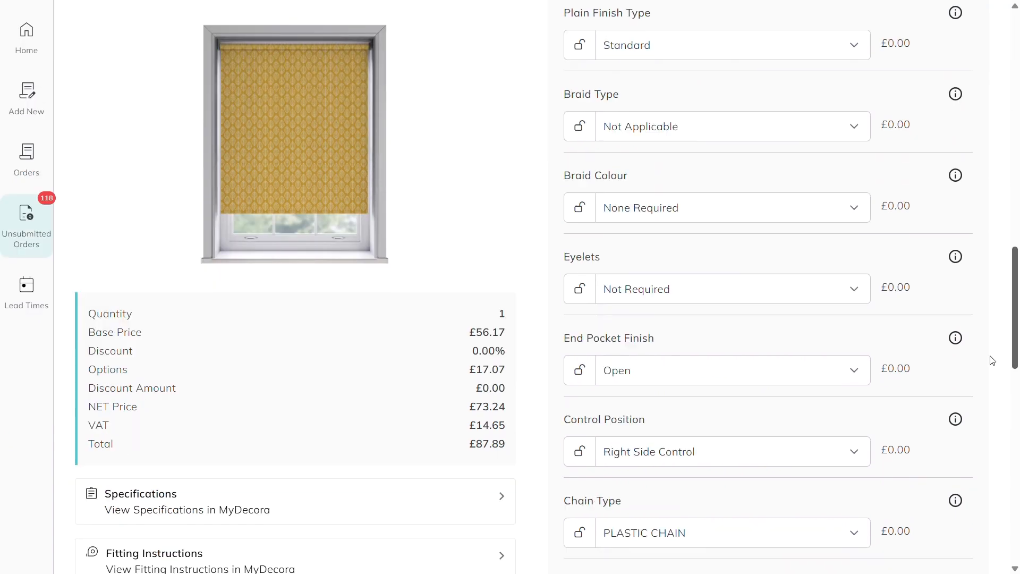
scroll(975, 523, down, 1)
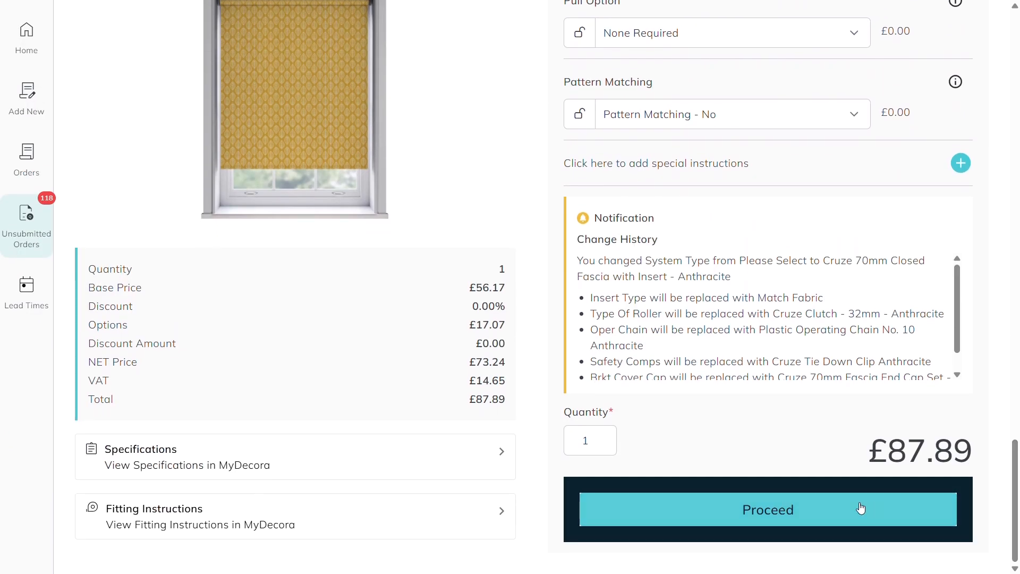
click(857, 508)
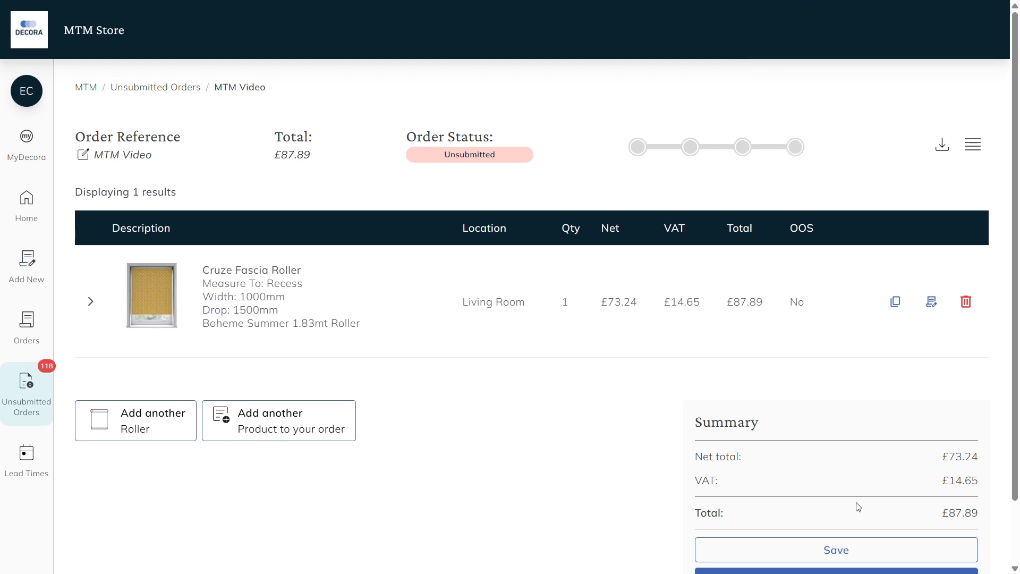
Step: Expand the Cruze Fascia Roller order line to examine its full specification, and collapse it again
click(521, 339)
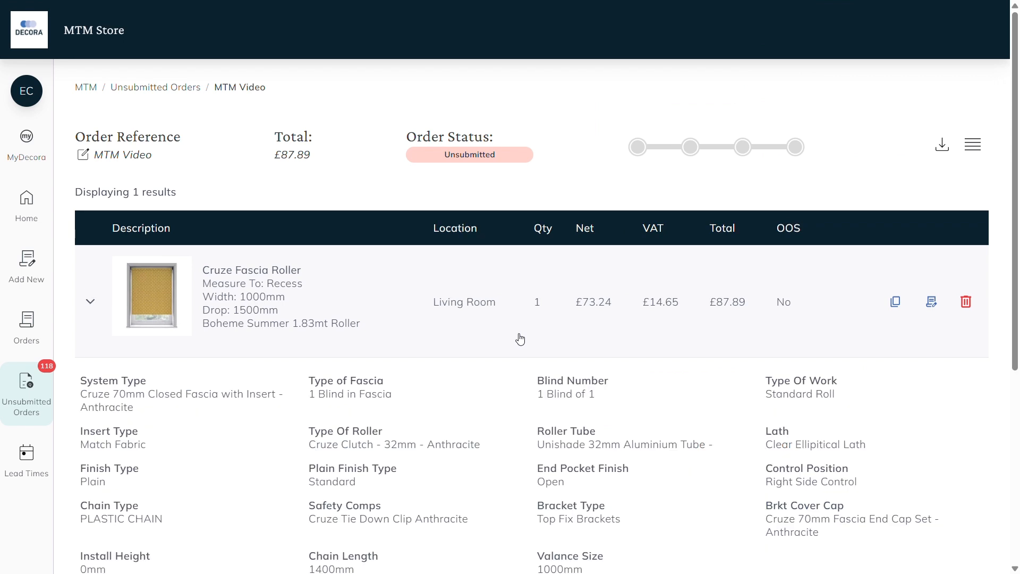
scroll(520, 339, down, 4)
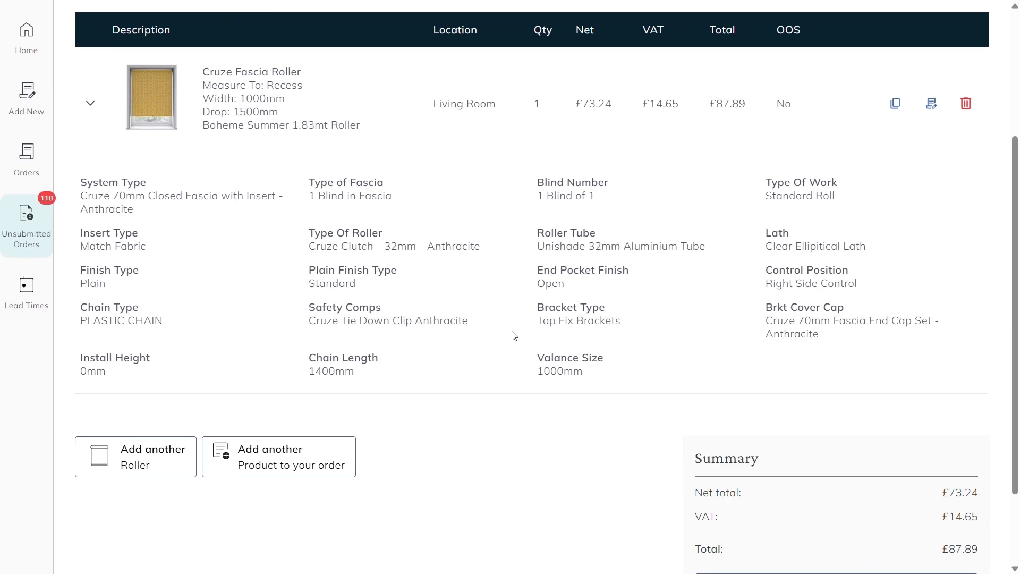
scroll(514, 336, up, 4)
click(493, 267)
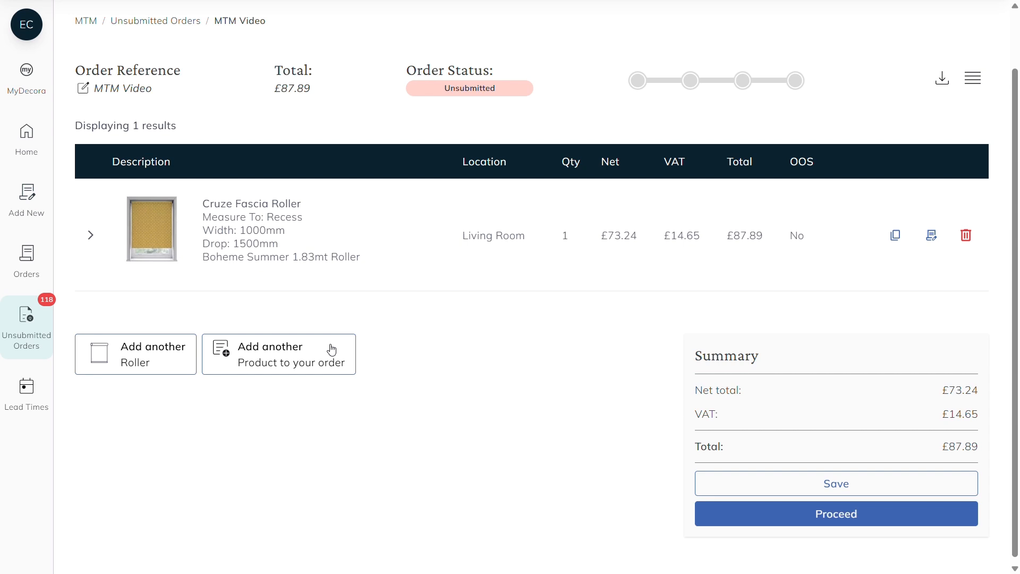
Step: Switch the order items to the compact list layout and back to the layout with images
scroll(657, 367, up, 2)
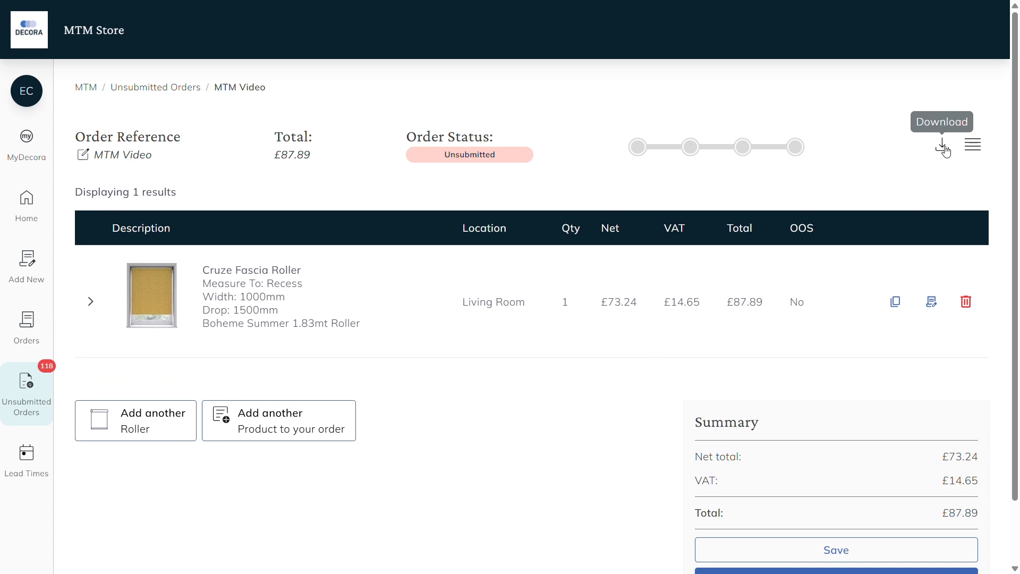
click(982, 150)
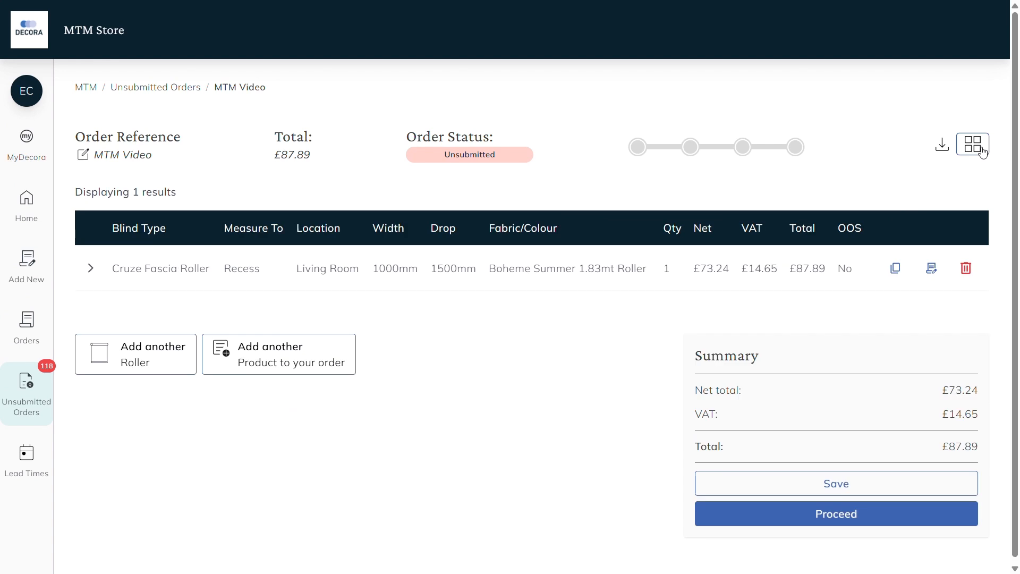
click(982, 151)
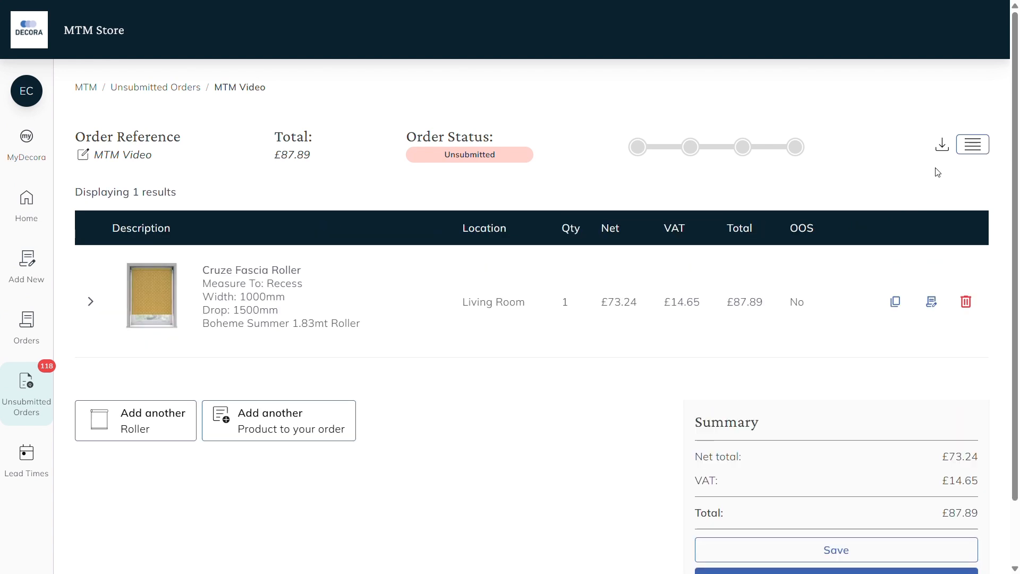
Step: Proceed with the order to checkout and review the customer reference, delivery services and delivery address
scroll(893, 184, down, 2)
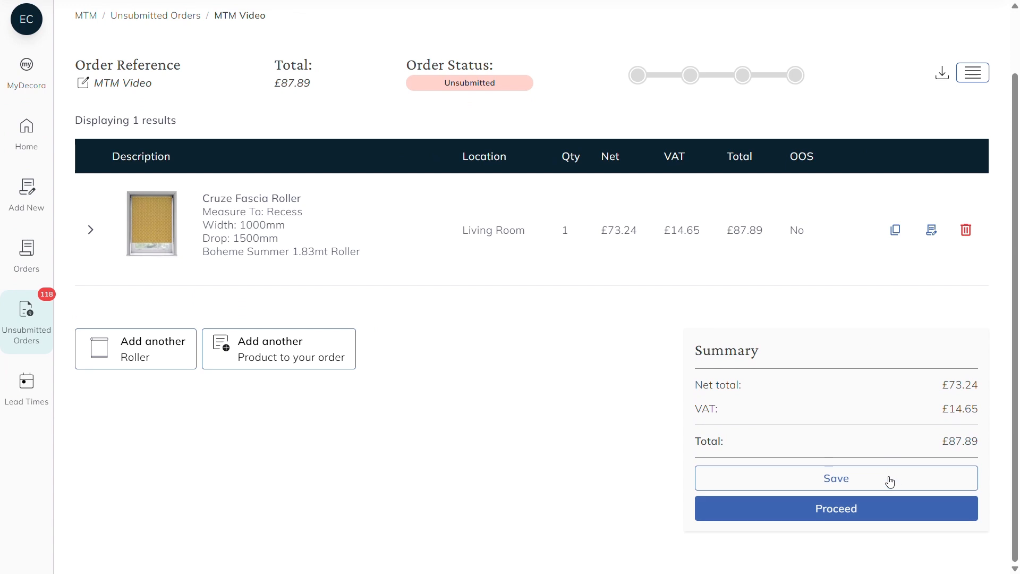
click(888, 508)
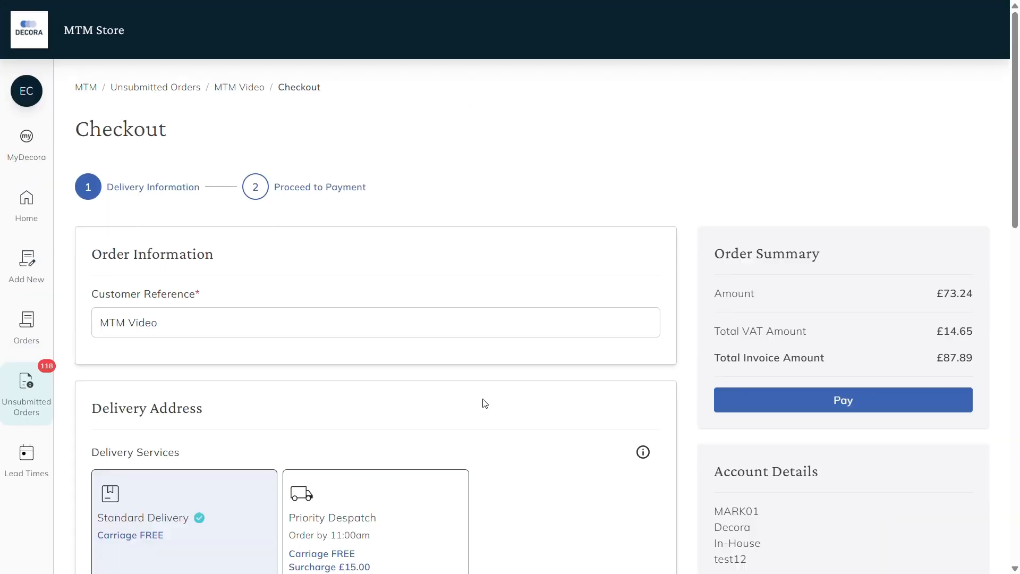
click(290, 334)
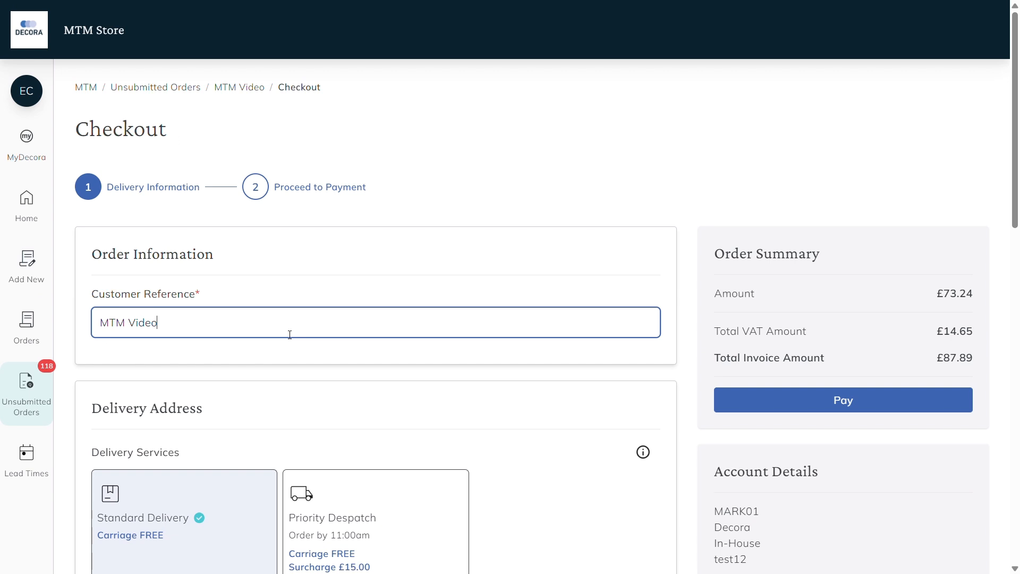
scroll(290, 335, down, 4)
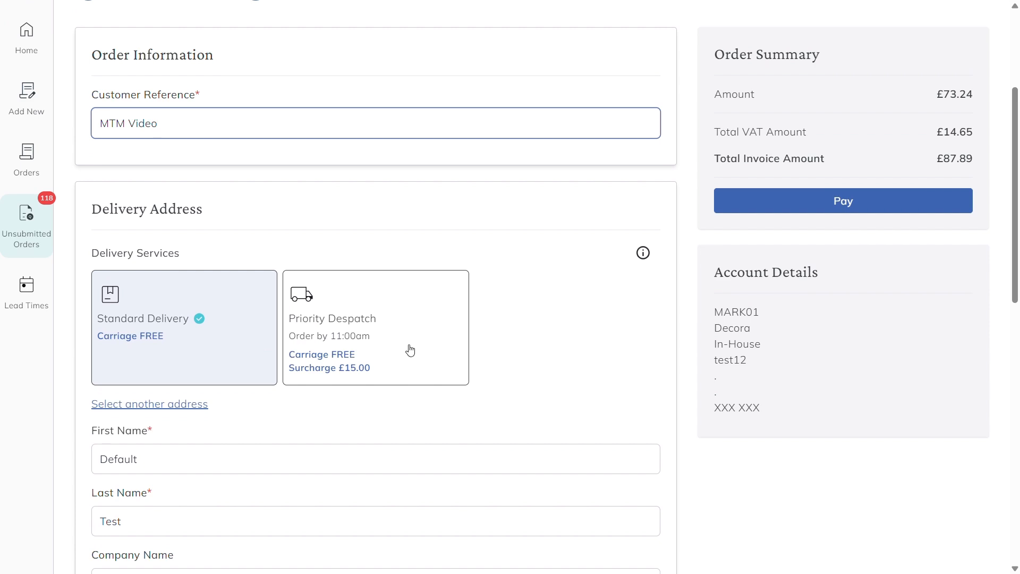
scroll(410, 351, down, 5)
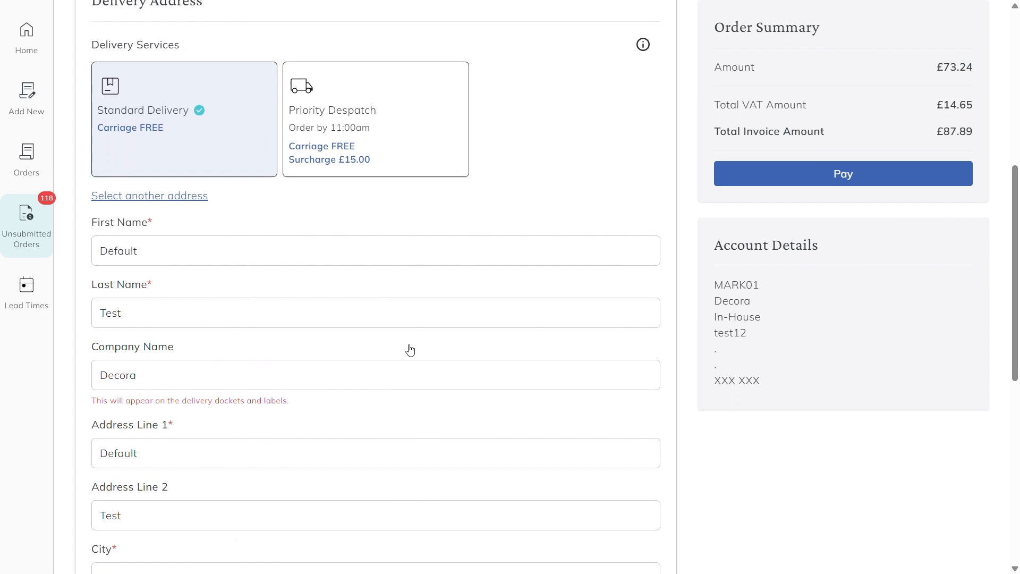
scroll(411, 349, down, 4)
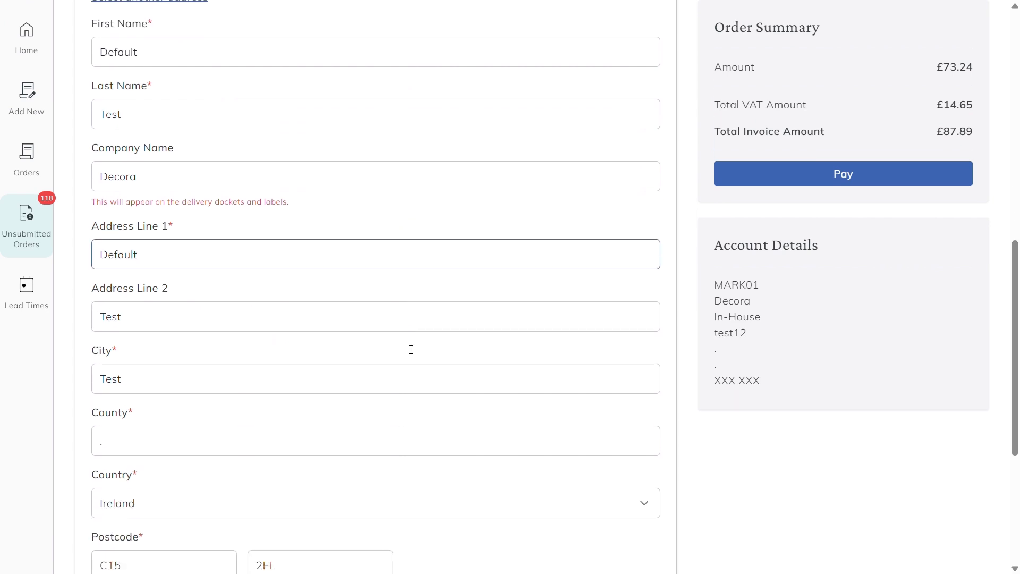
Step: Complete the second part of the delivery postcode and fill in the delivery phone number
click(383, 373)
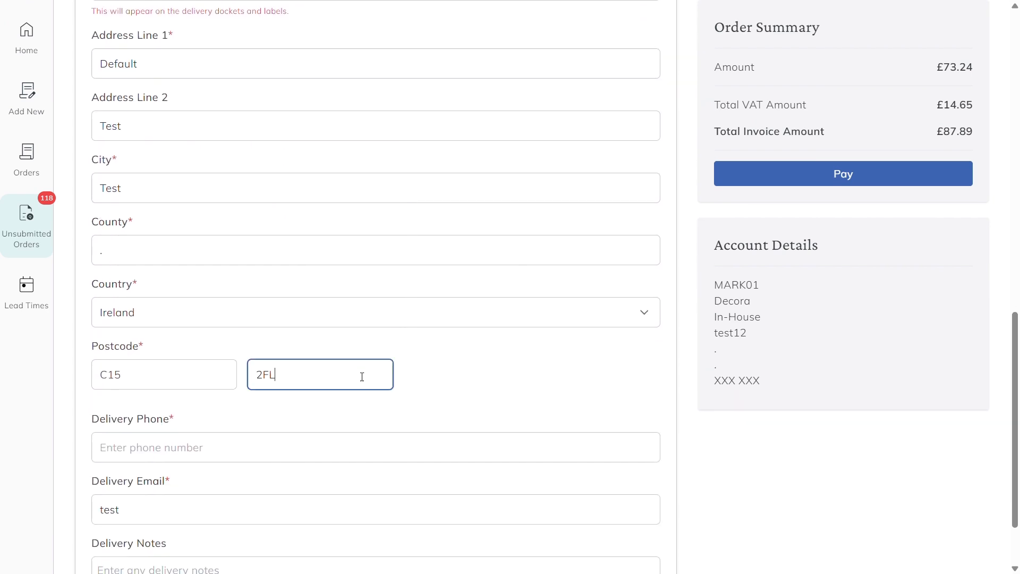
text(I)
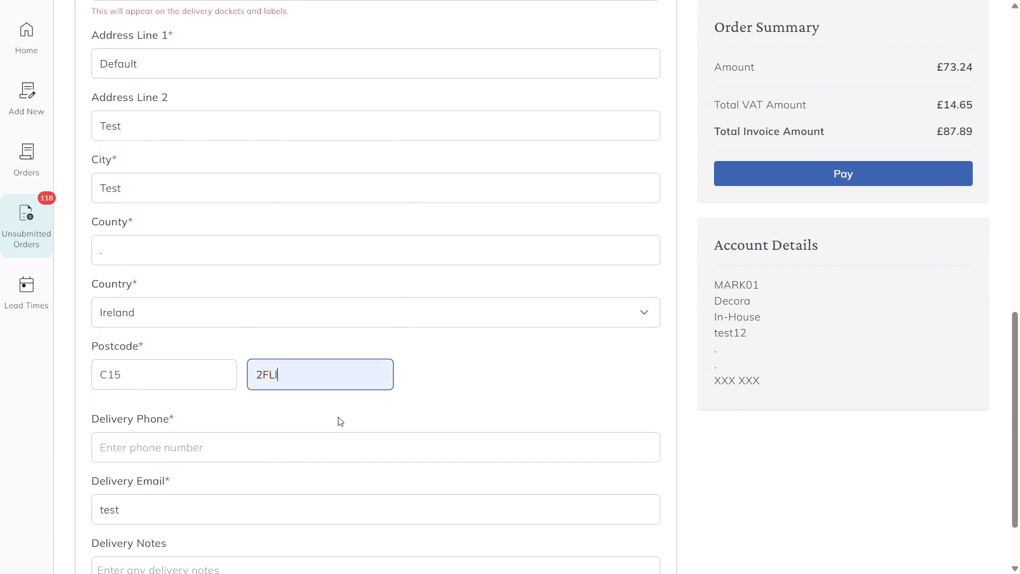
click(369, 448)
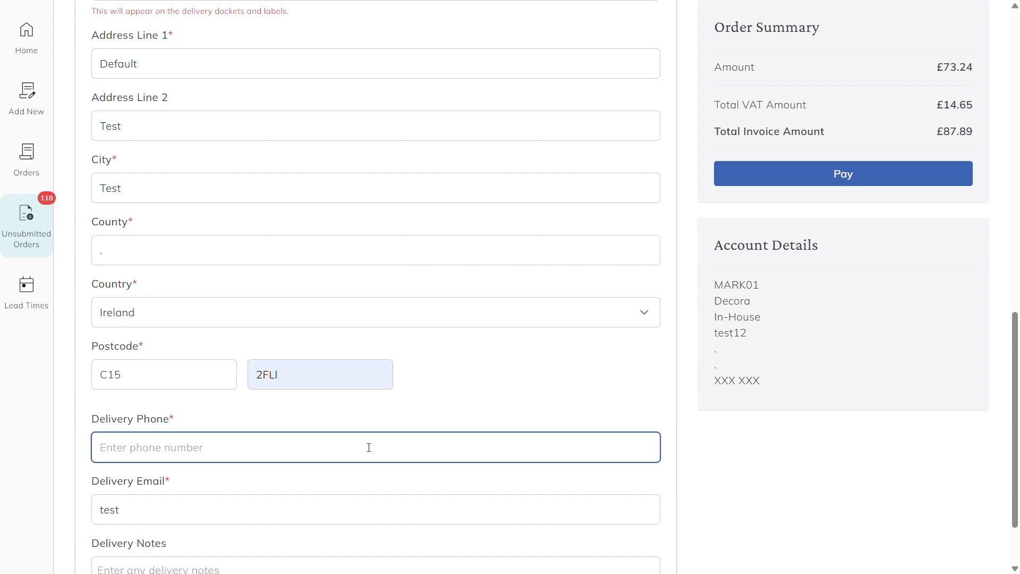
click(181, 482)
scroll(291, 480, down, 2)
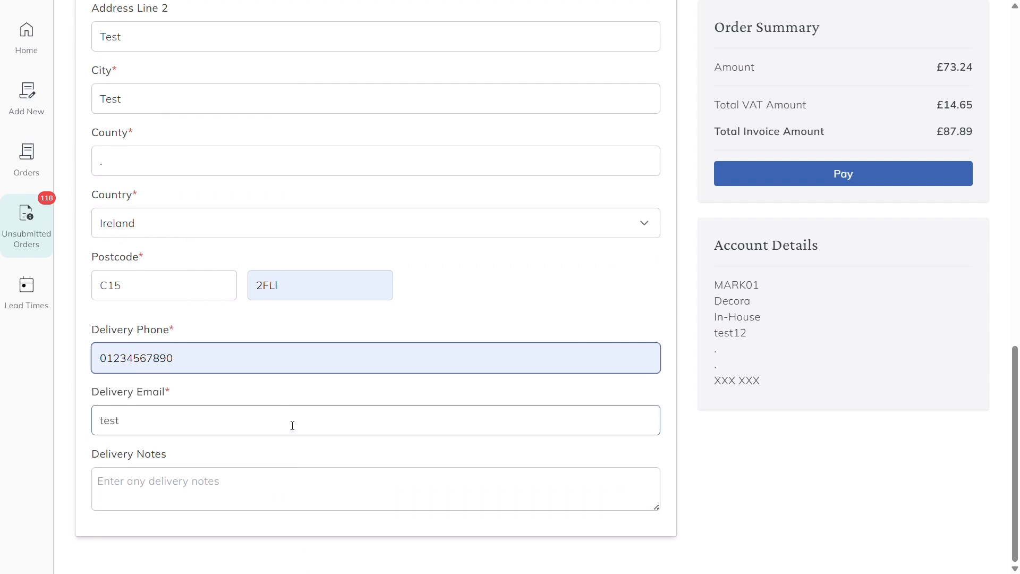
Step: Check the delivery email and delivery notes fields, and submit the checkout for payment
click(293, 425)
click(291, 481)
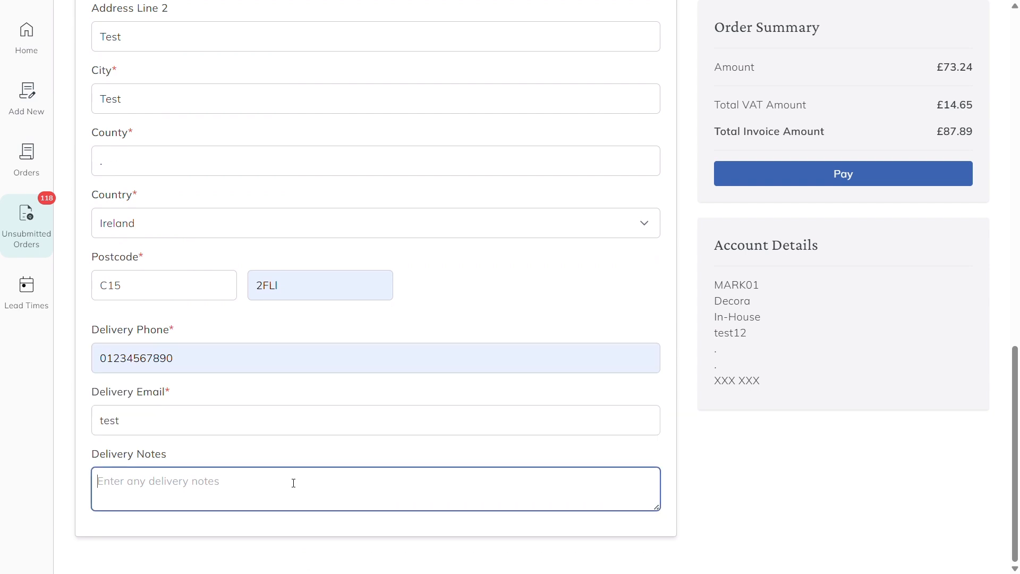
scroll(627, 368, up, 15)
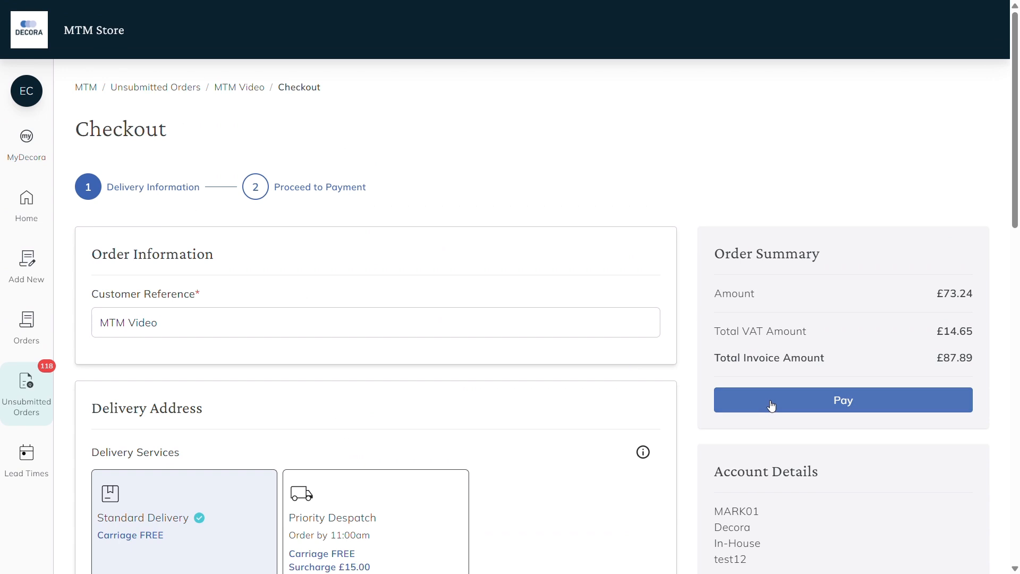
click(772, 405)
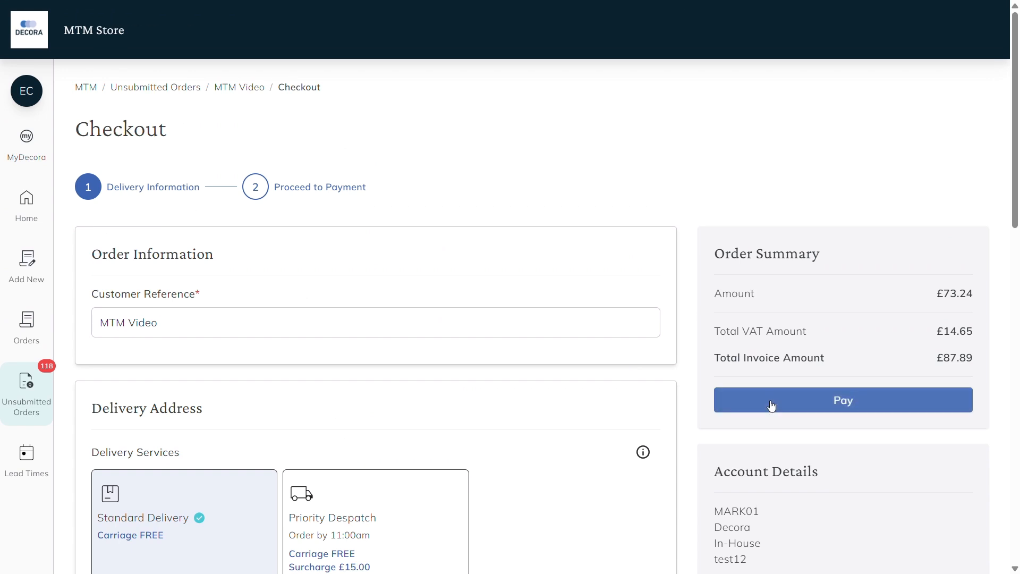